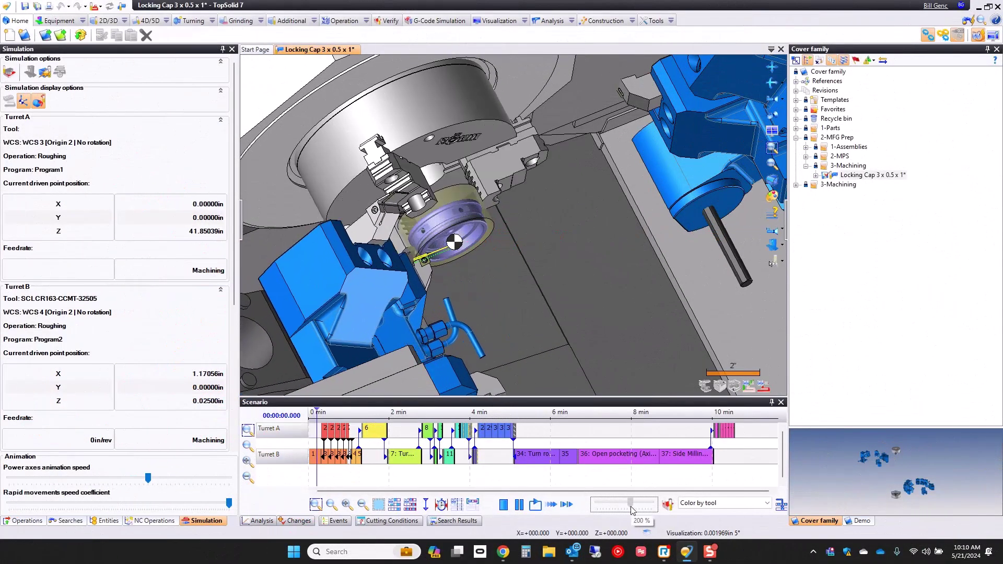
- Watch the turning and drilling simulation of the first side, varying the playback speed between 100% and 800%
{"action": "left_click_drag", "start_coordinate": [631, 505], "coordinate": [637, 506]}
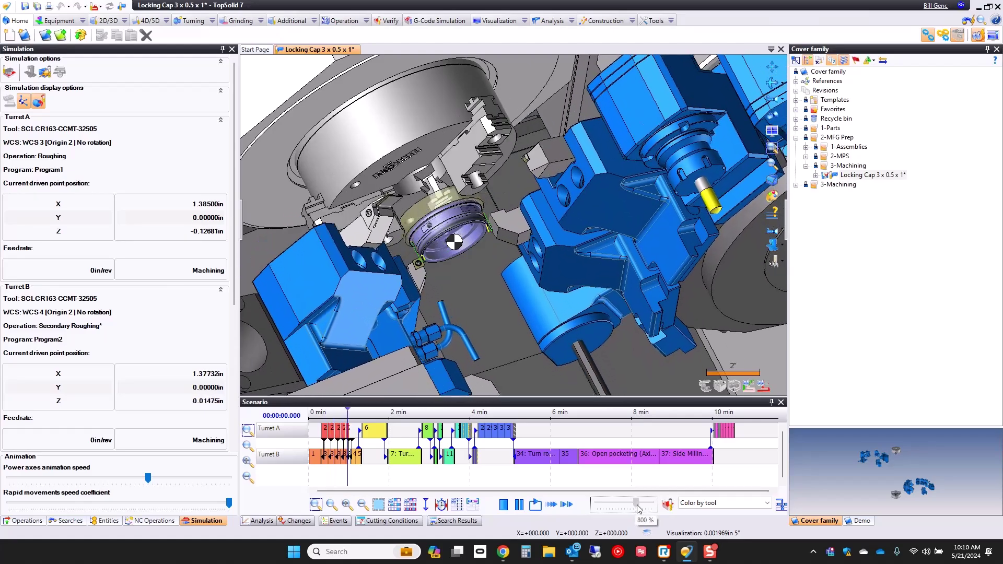
{"action": "left_click_drag", "start_coordinate": [637, 506], "coordinate": [627, 503]}
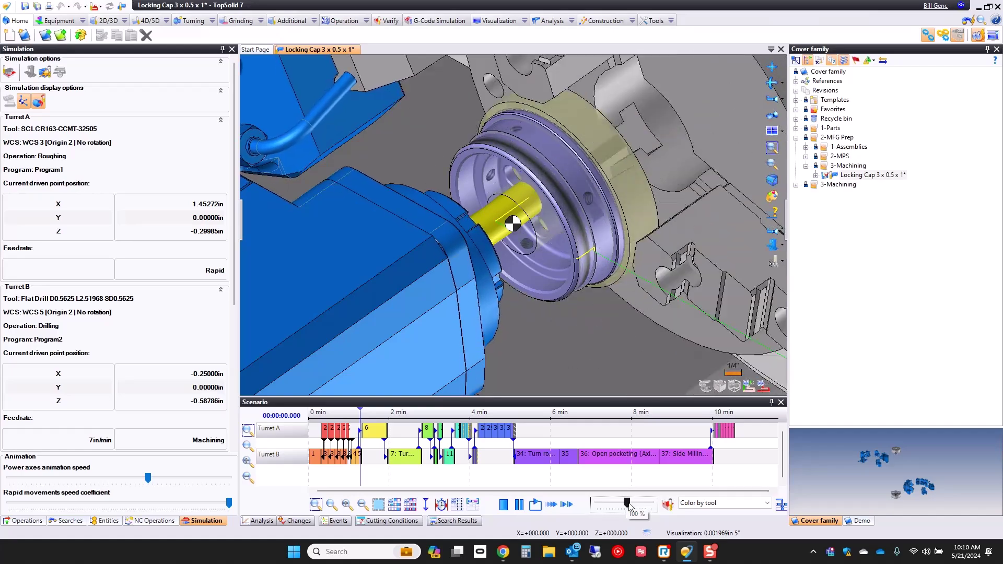
{"action": "left_click_drag", "start_coordinate": [629, 505], "coordinate": [631, 508]}
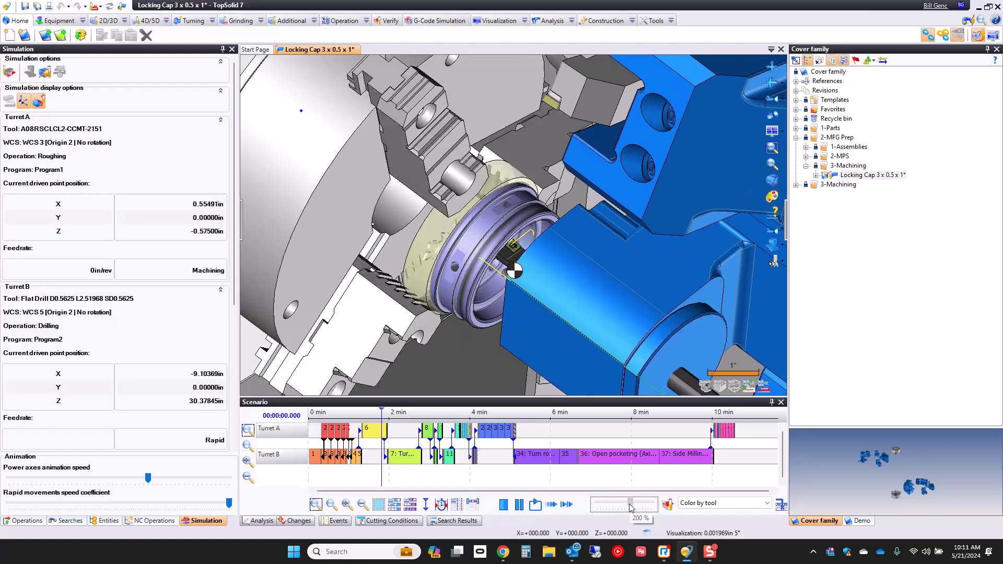
{"action": "left_click_drag", "start_coordinate": [627, 507], "coordinate": [639, 503]}
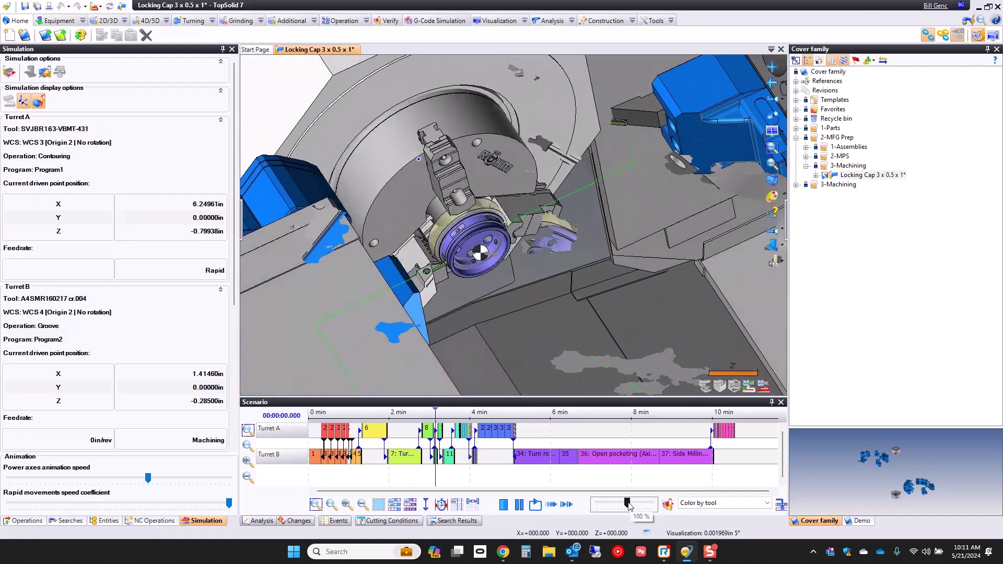
{"action": "left_click_drag", "start_coordinate": [638, 504], "coordinate": [629, 506]}
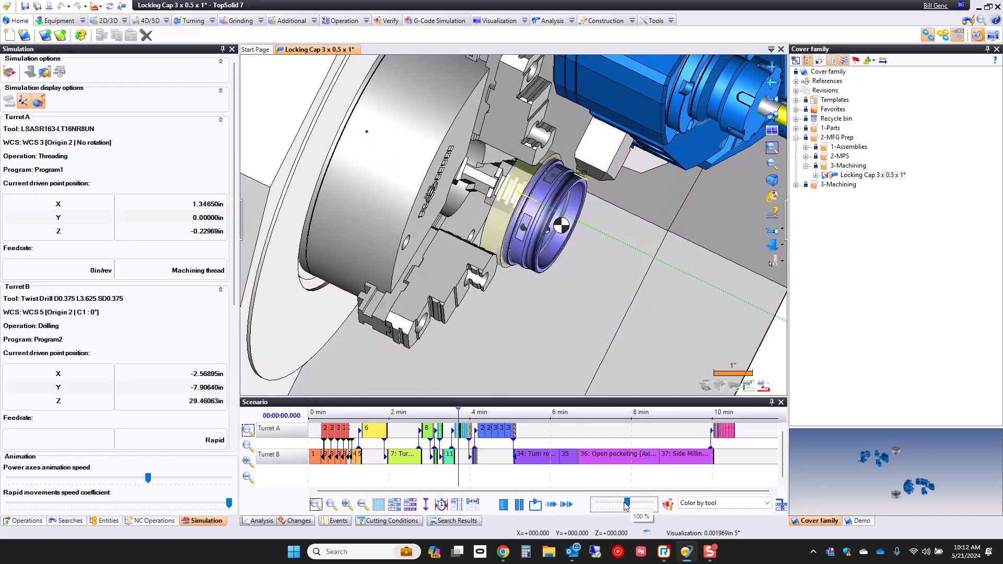
- Examine the slot milling and thread milling simulation, slowing playback to 30% for detail and raising it to 800% in between
{"action": "left_click_drag", "start_coordinate": [627, 506], "coordinate": [613, 507]}
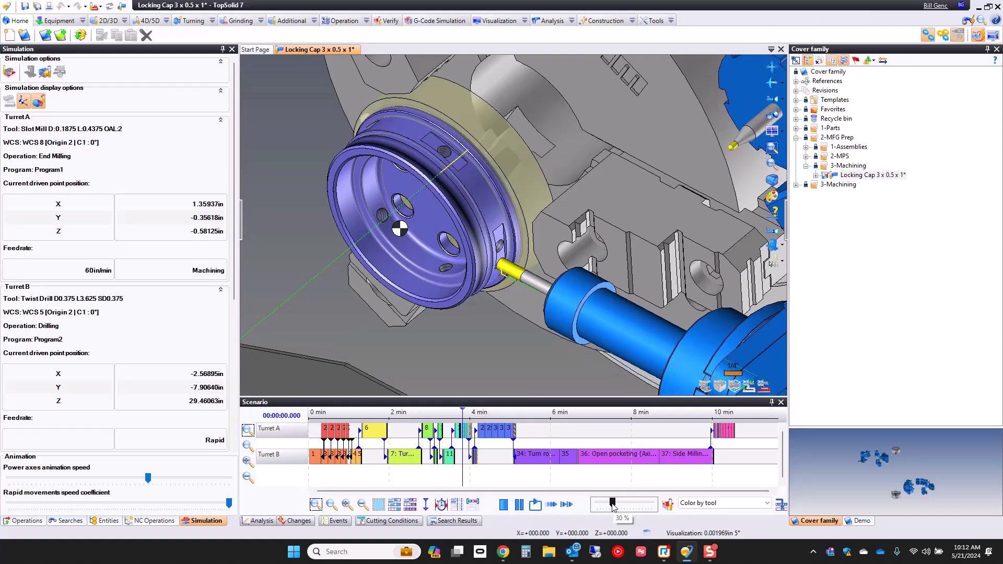
{"action": "left_click_drag", "start_coordinate": [613, 507], "coordinate": [628, 507]}
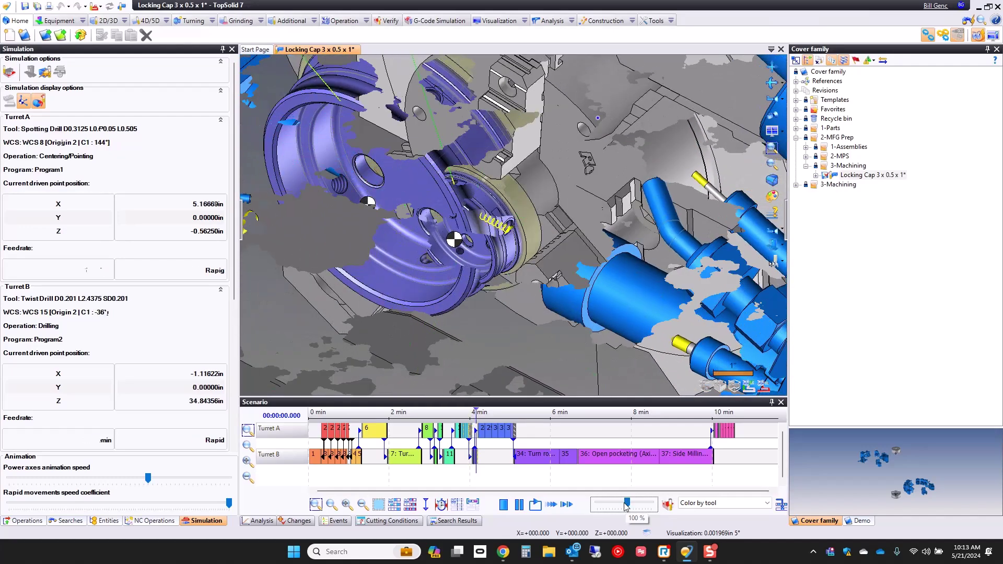
{"action": "left_click_drag", "start_coordinate": [626, 505], "coordinate": [638, 505]}
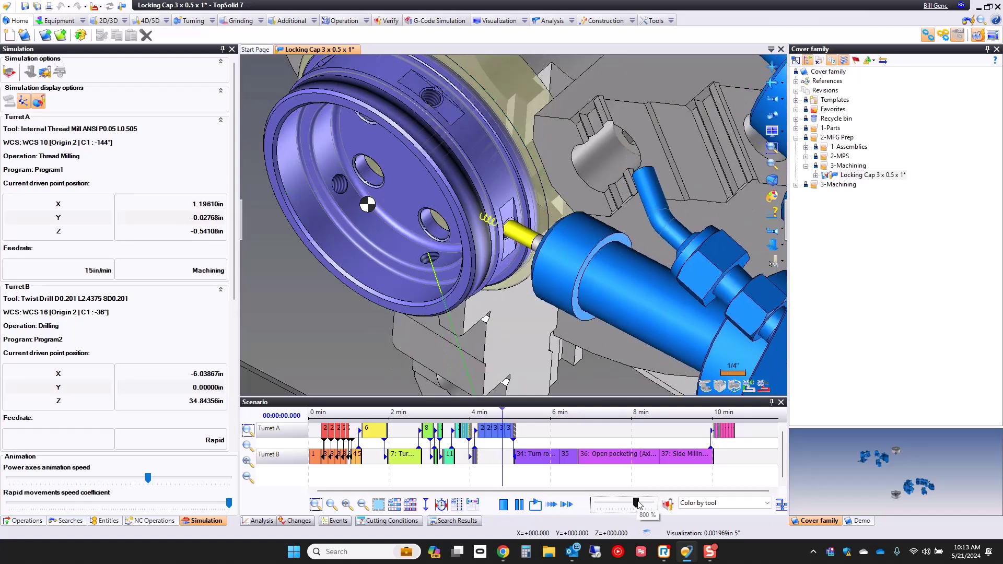
{"action": "left_click_drag", "start_coordinate": [637, 504], "coordinate": [610, 504]}
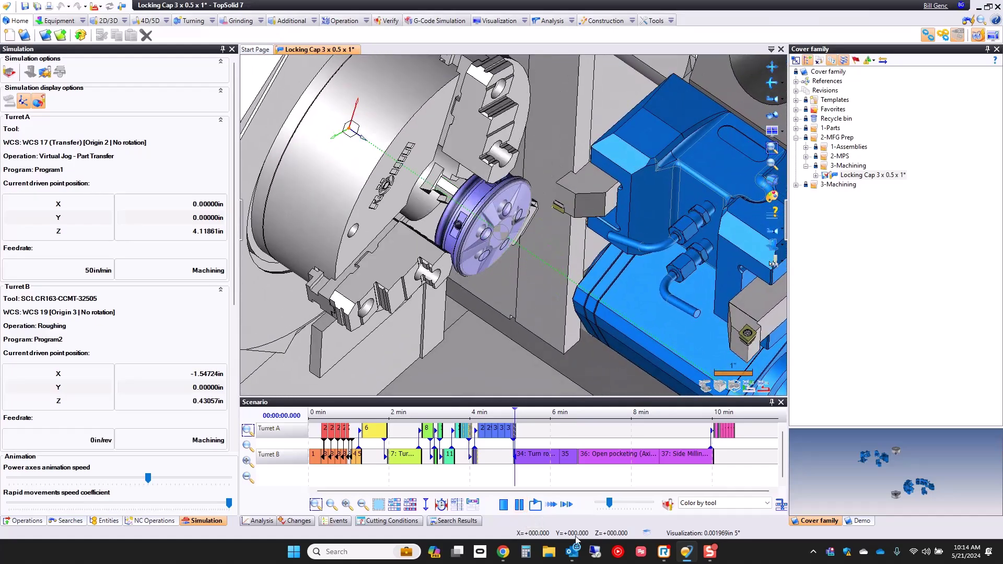
- Watch the simulated second-side machining after the part transfer at 800%, slowing playback to 10% for the ball nose morphing passes
{"action": "left_click_drag", "start_coordinate": [611, 503], "coordinate": [638, 504]}
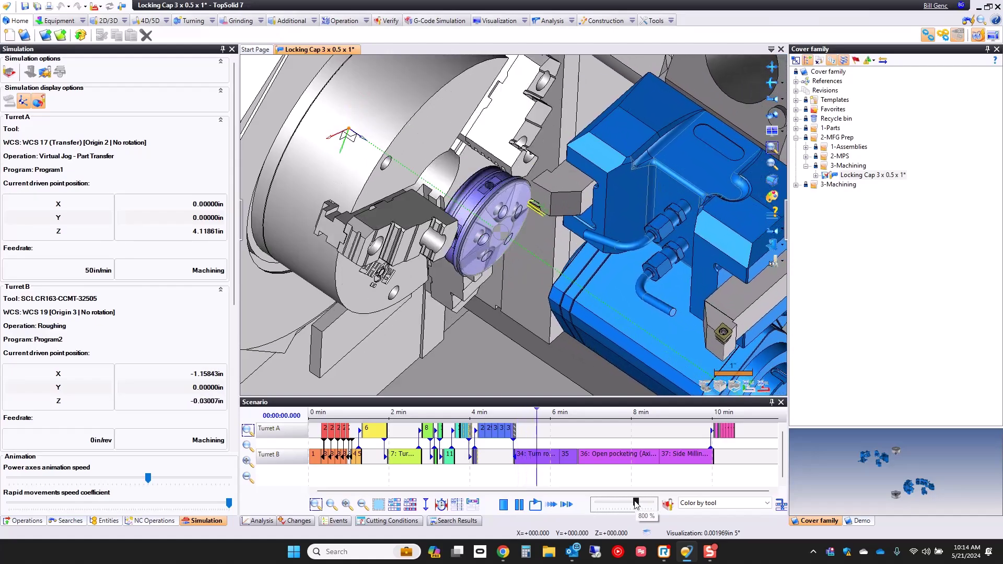
{"action": "left_click_drag", "start_coordinate": [637, 511], "coordinate": [632, 508]}
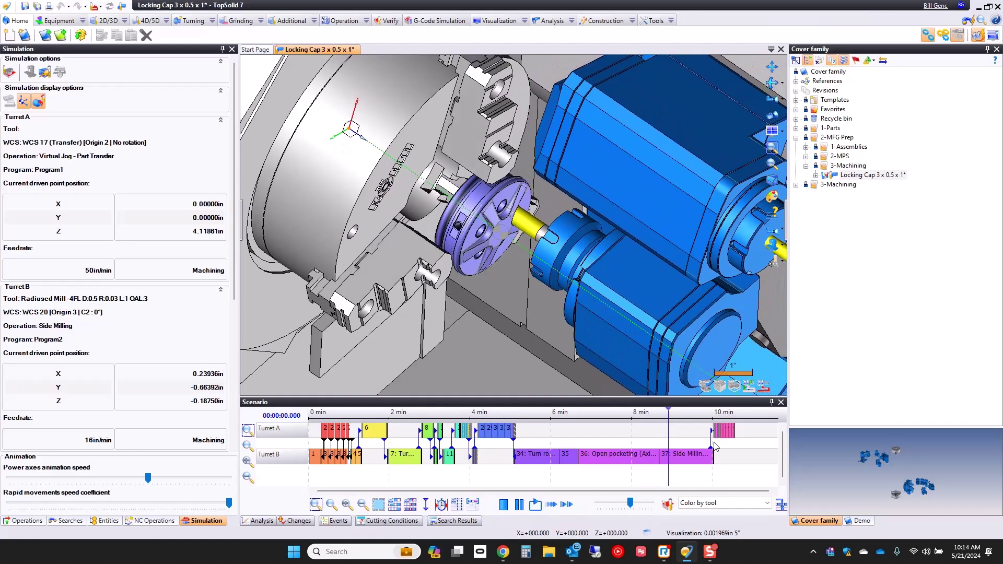
{"action": "left_click_drag", "start_coordinate": [630, 503], "coordinate": [603, 503]}
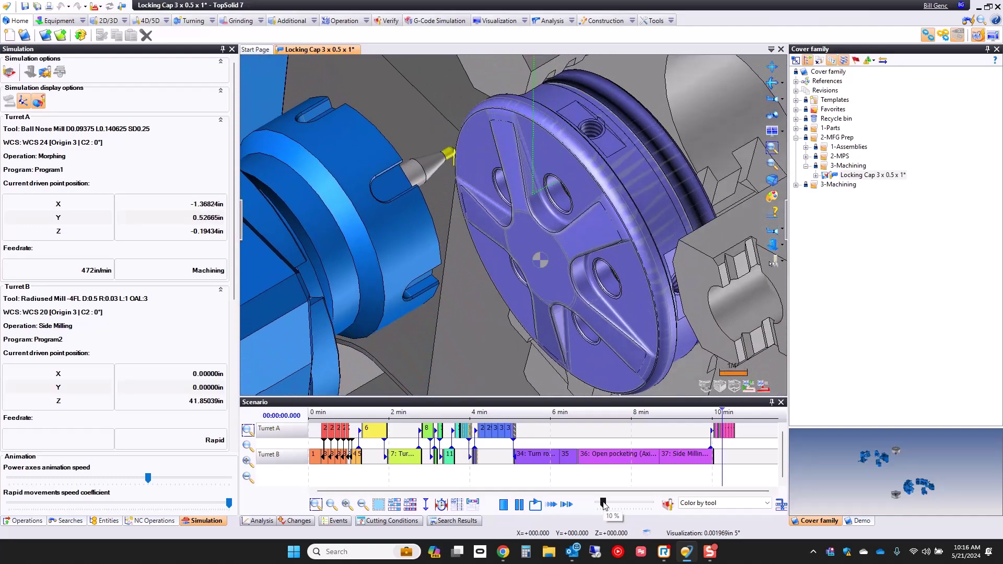
{"action": "left_click_drag", "start_coordinate": [604, 503], "coordinate": [607, 503]}
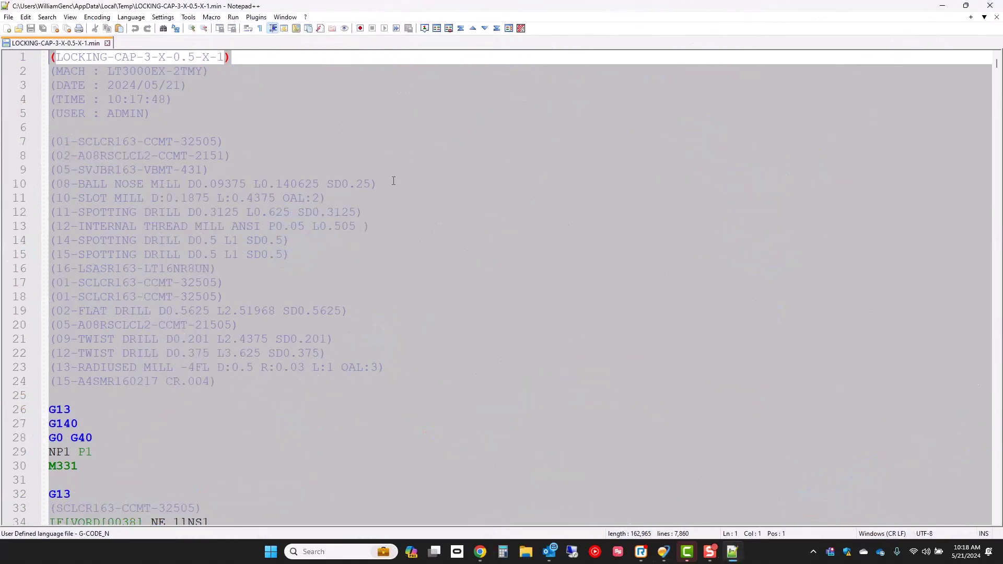
- Review the tool list and opening turn roughing code of the LOCKING-CAP-3-X-0.5-X-1.min program in Notepad++
{"action": "scroll", "coordinate": [394, 180], "scroll_direction": "down", "scroll_amount": 8}
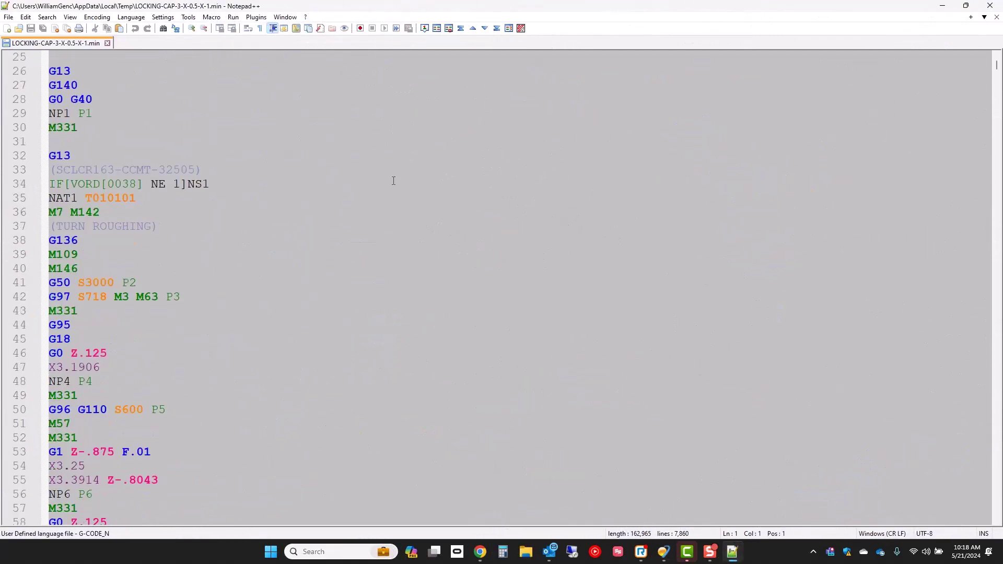
{"action": "scroll", "coordinate": [394, 181], "scroll_direction": "down", "scroll_amount": 2}
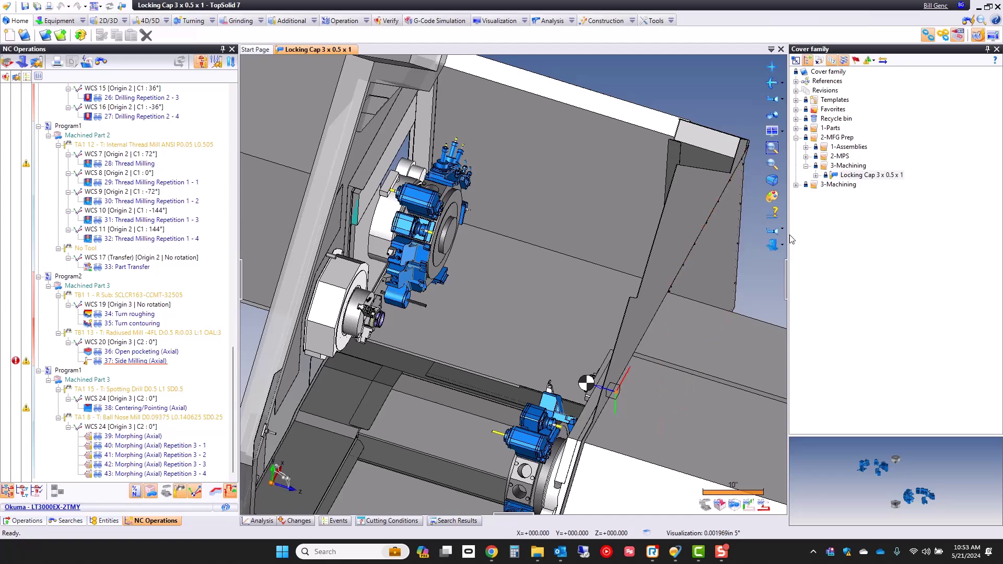
- Close the Locking Cap 3 x 0.5 x 1 machining document and open the Locking Cap D:3.25 x OAL:1.125 part from the 1-Parts folder
{"action": "middle_click", "coordinate": [331, 50]}
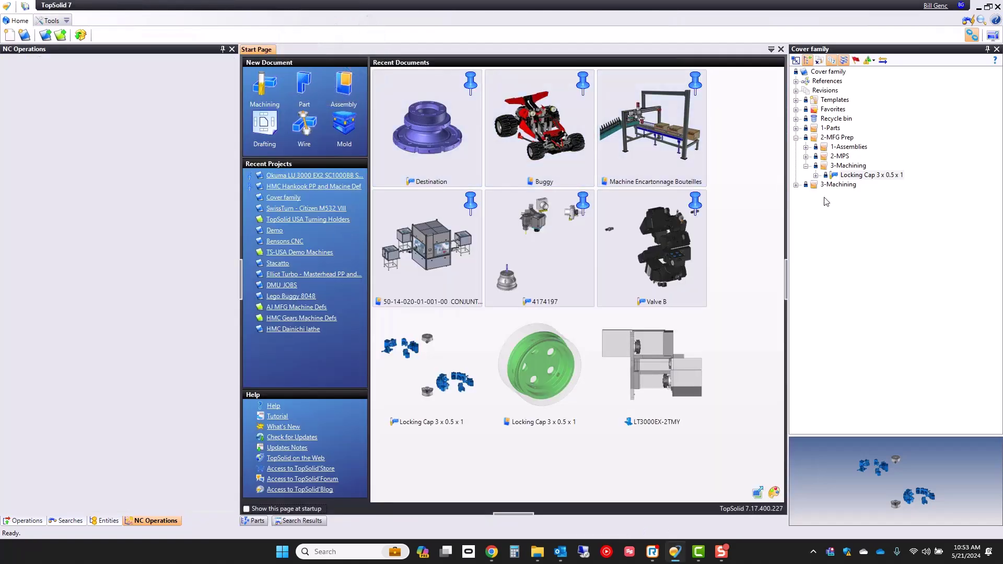
{"action": "left_click", "coordinate": [796, 137]}
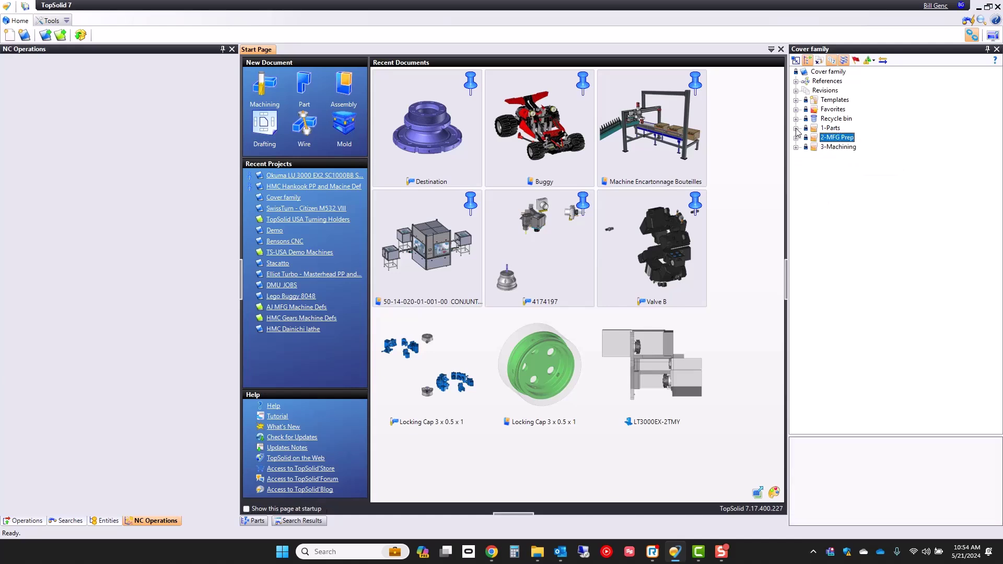
{"action": "left_click", "coordinate": [797, 128]}
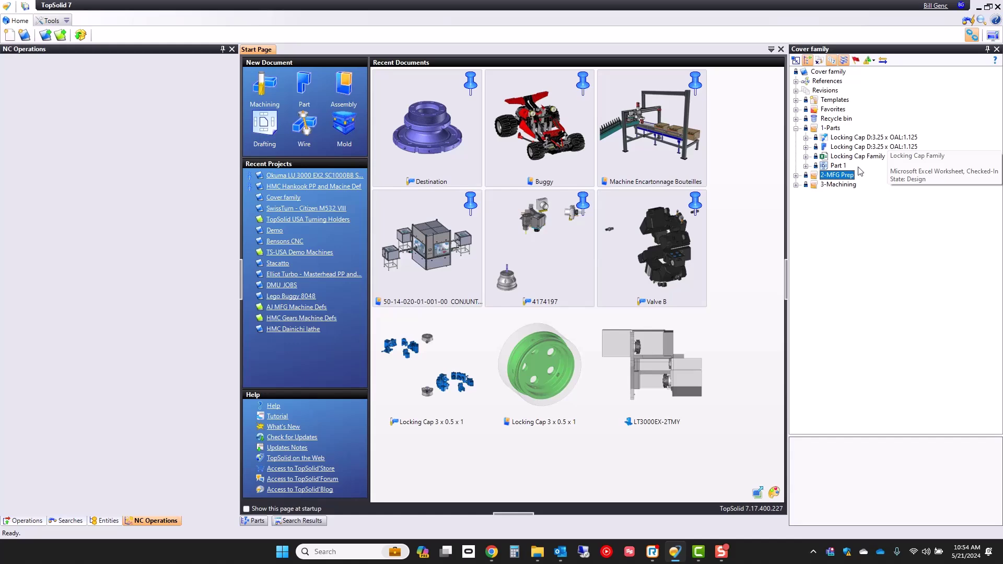
{"action": "double_click", "coordinate": [846, 148]}
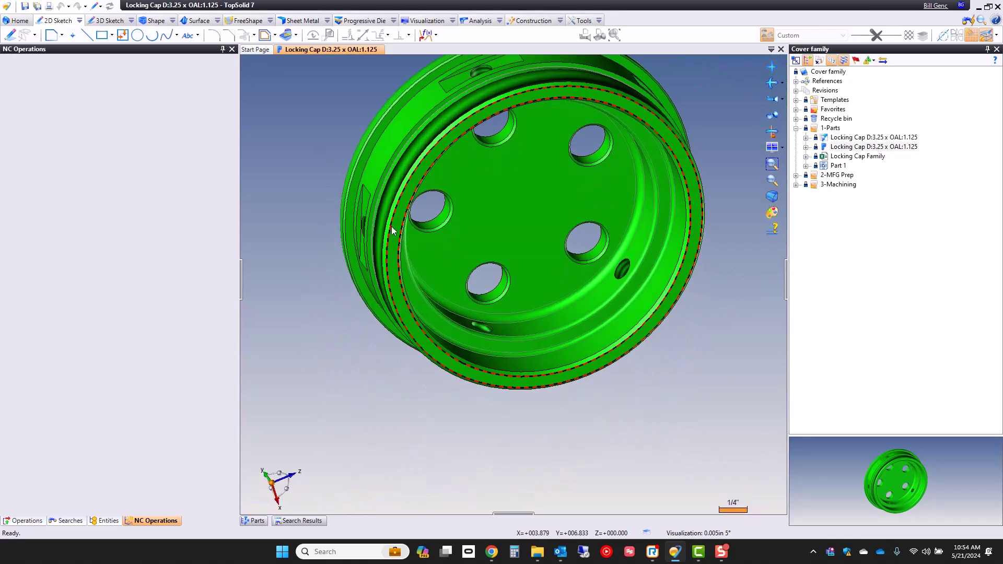
- Roll the part's modeling stage back to the revolved shape and replay its operations one by one to the complete model
{"action": "left_click", "coordinate": [29, 521]}
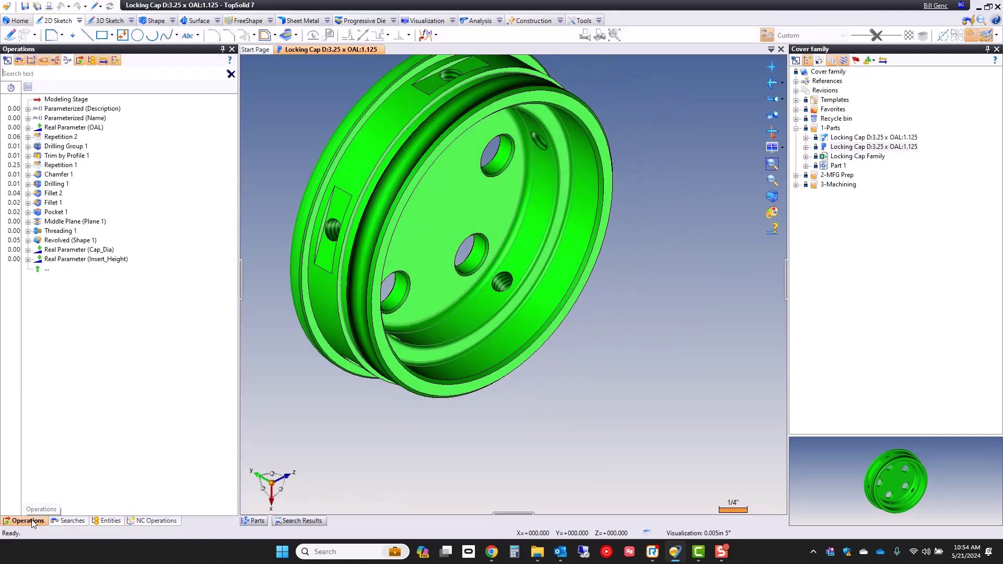
{"action": "left_click_drag", "start_coordinate": [63, 102], "coordinate": [67, 243]}
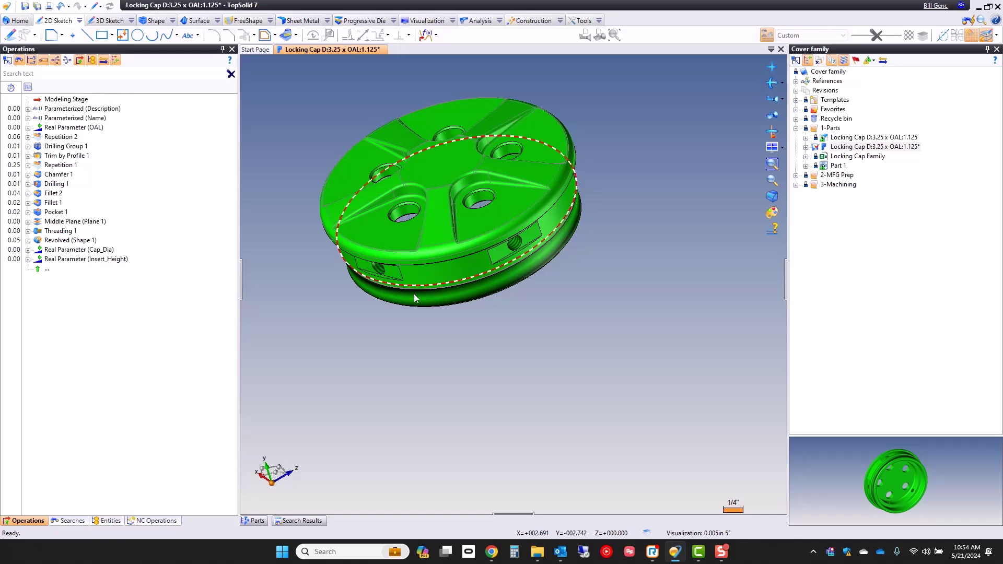
{"action": "key", "text": "Down"}
{"action": "key", "text": "Down"}
{"action": "key", "text": "Down"}
{"action": "key", "text": "Down"}
{"action": "key", "text": "Down"}
{"action": "key", "text": "Down"}
{"action": "key", "text": "Down"}
{"action": "key", "text": "Down"}
{"action": "key", "text": "Down"}
{"action": "key", "text": "Down"}
{"action": "key", "text": "Down"}
{"action": "key", "text": "Down"}
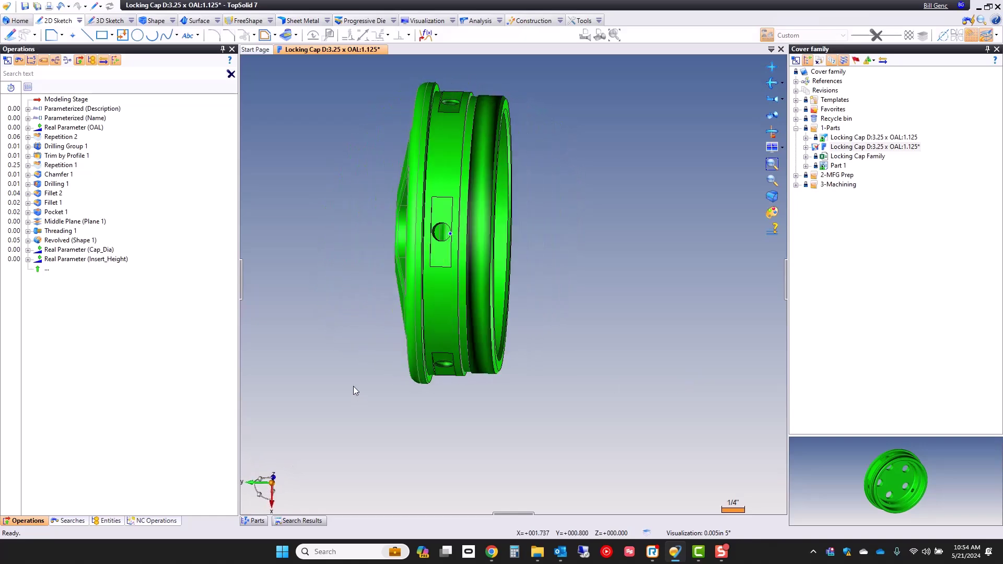
{"action": "key", "text": "Down"}
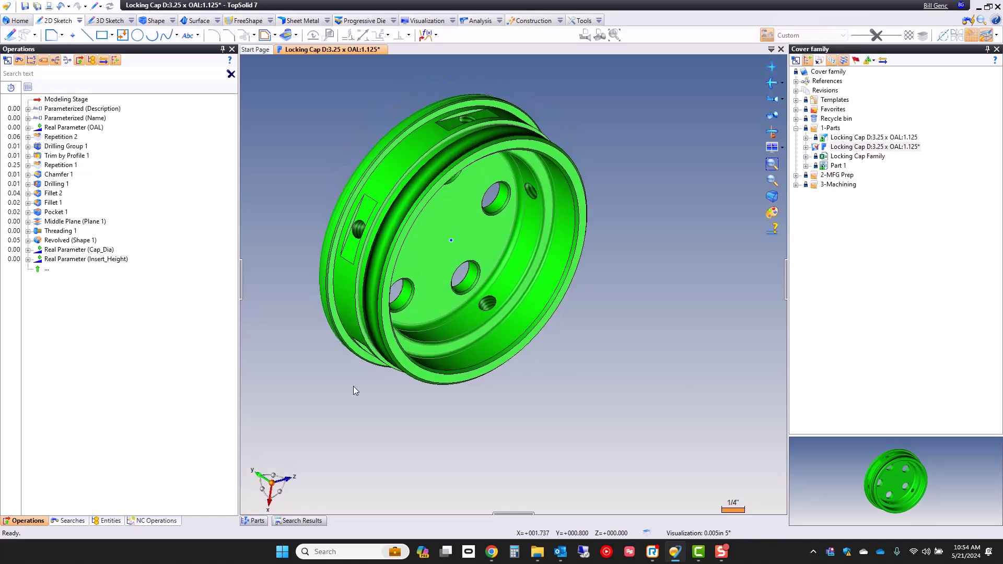
- Display the revolved shape's sketch dimensions and move the Insert_Height/2 dimension outward, clear of the Cap_Dia-0.1875 label
{"action": "left_click", "coordinate": [438, 212]}
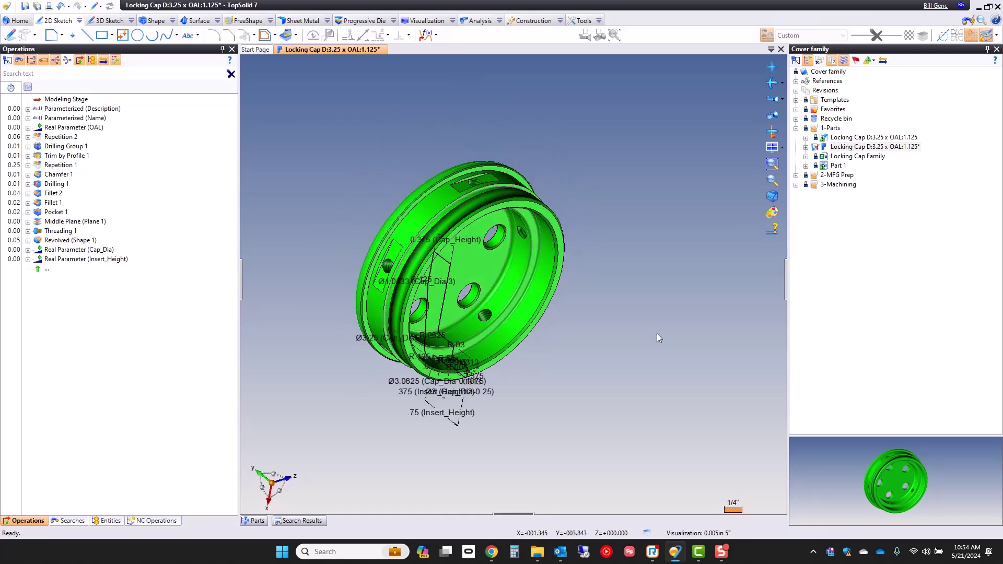
{"action": "key", "text": "Down"}
{"action": "key", "text": "Down"}
{"action": "key", "text": "Down"}
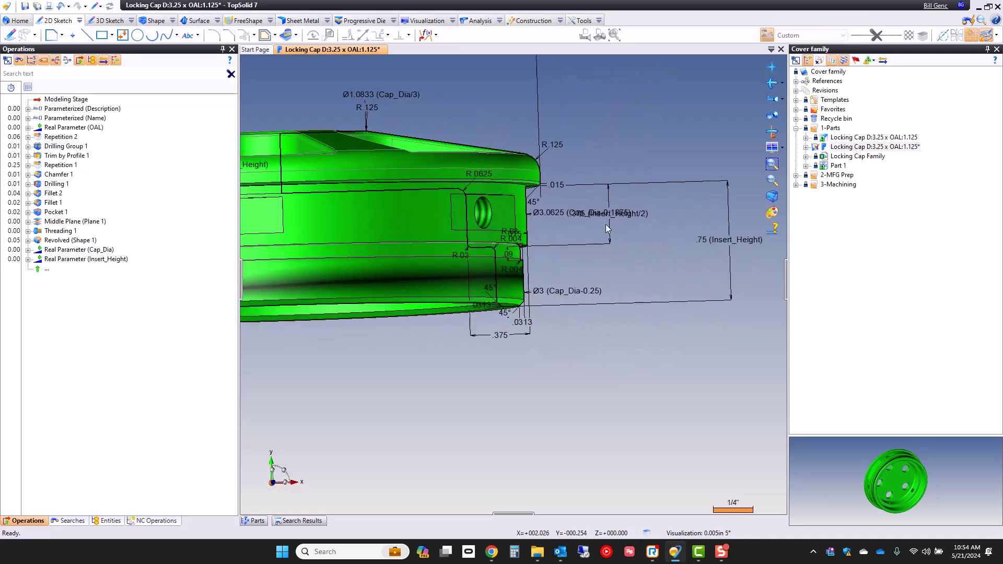
{"action": "left_click_drag", "start_coordinate": [607, 225], "coordinate": [688, 227]}
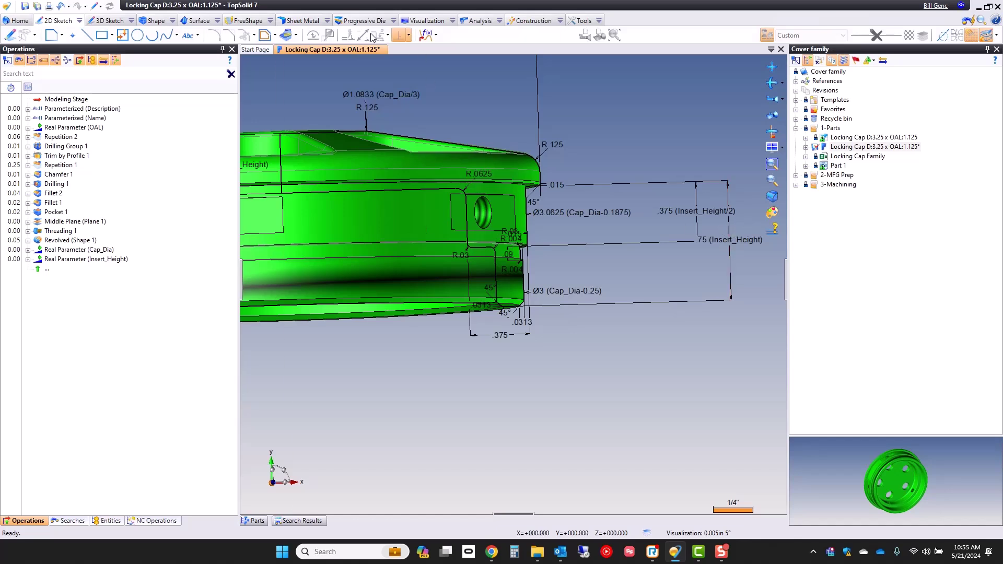
- Close the part without saving its changes and review the cap sizes in the Locking Cap Family Excel workbook
{"action": "middle_click", "coordinate": [320, 47]}
{"action": "left_click", "coordinate": [506, 297]}
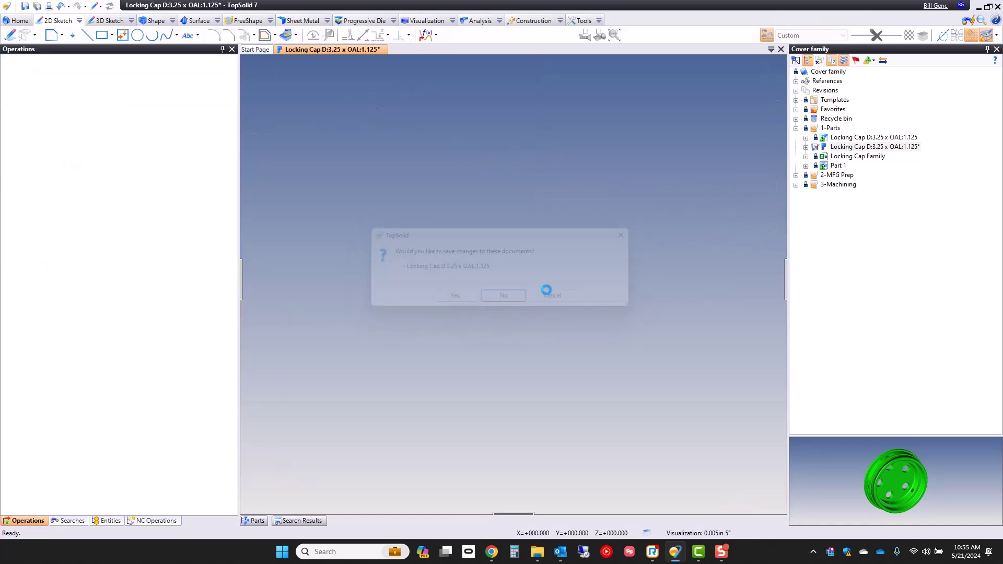
{"action": "double_click", "coordinate": [849, 157]}
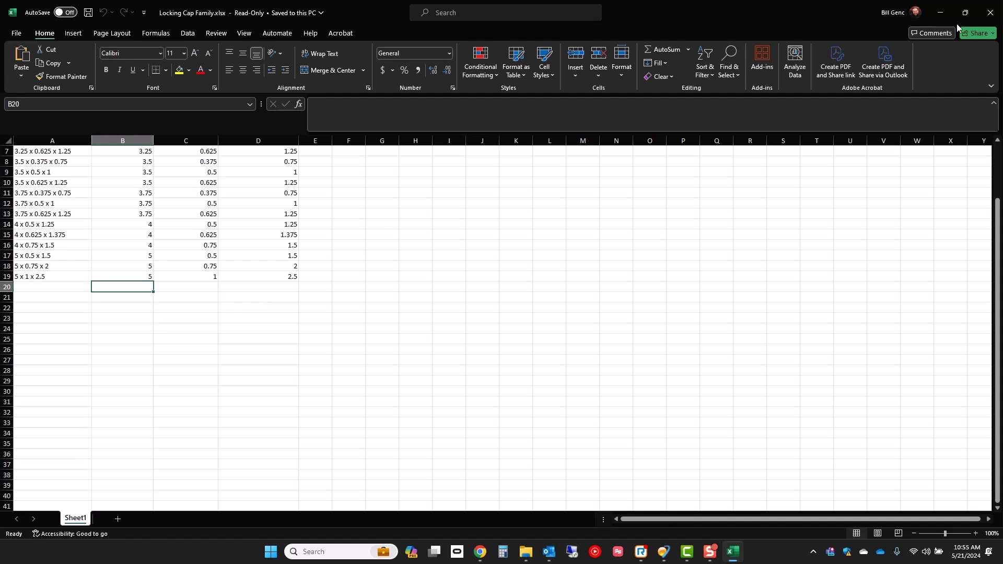
{"action": "left_click", "coordinate": [990, 12]}
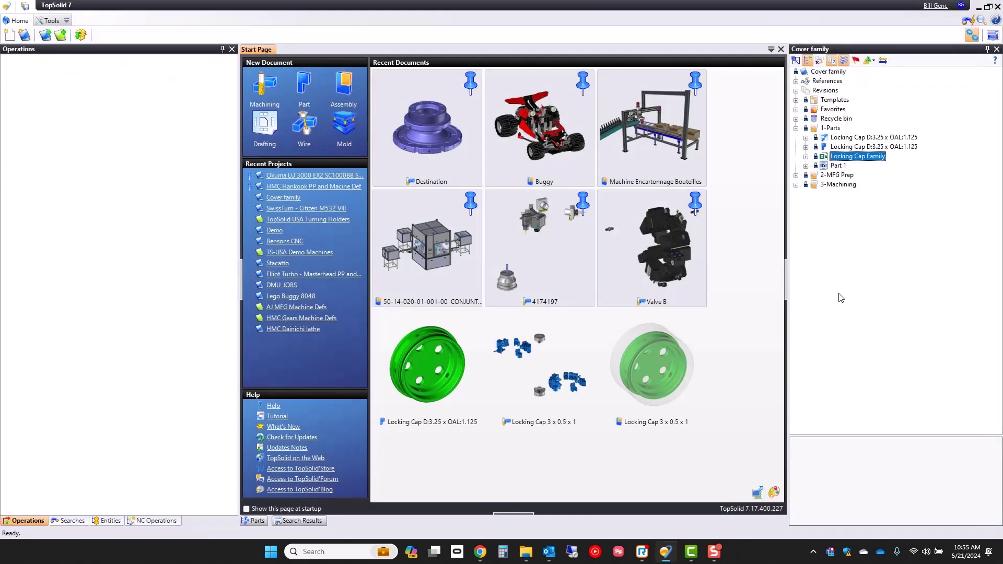
- Open the Locking Cap family document, view the instance for catalog row 3.5 x 0.5 x 1, and close the document
{"action": "left_click", "coordinate": [861, 138]}
{"action": "double_click", "coordinate": [861, 138]}
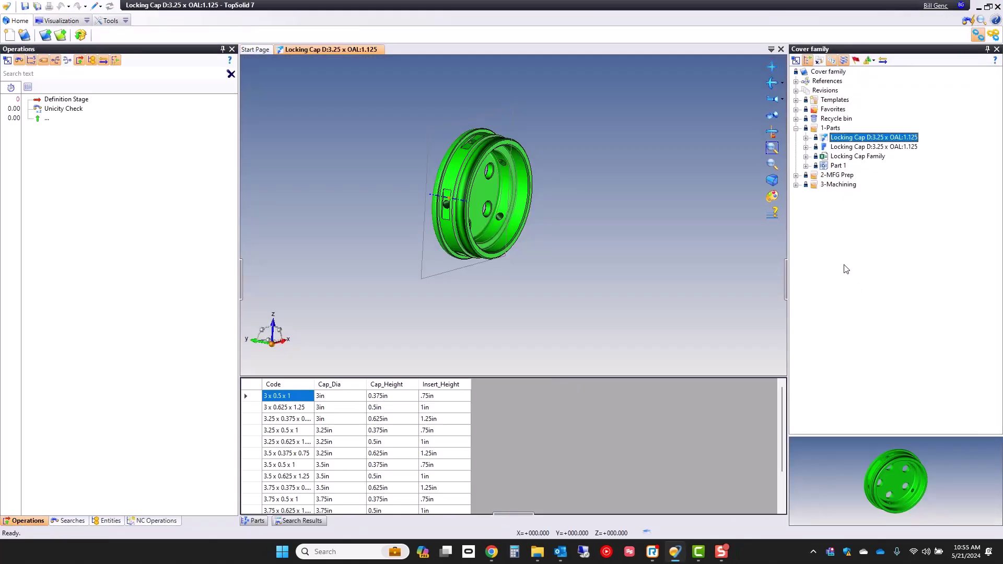
{"action": "middle_click_drag", "start_coordinate": [510, 291], "coordinate": [636, 299]}
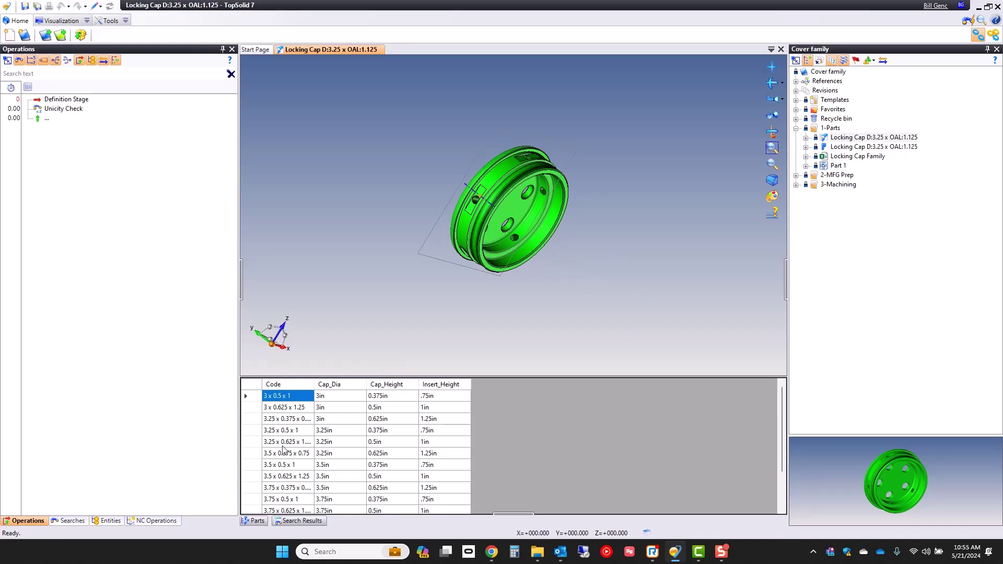
{"action": "right_click", "coordinate": [249, 465]}
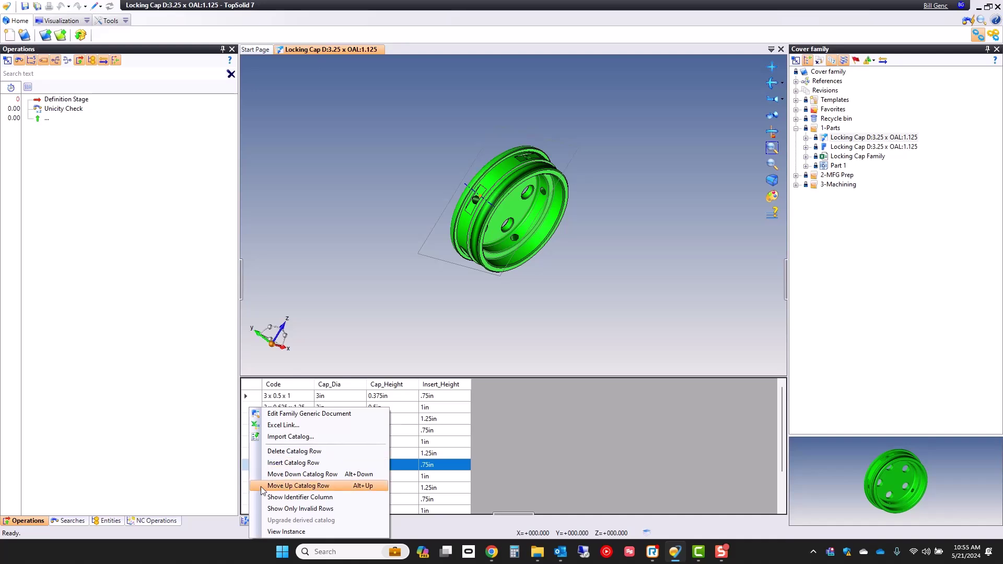
{"action": "left_click", "coordinate": [279, 532]}
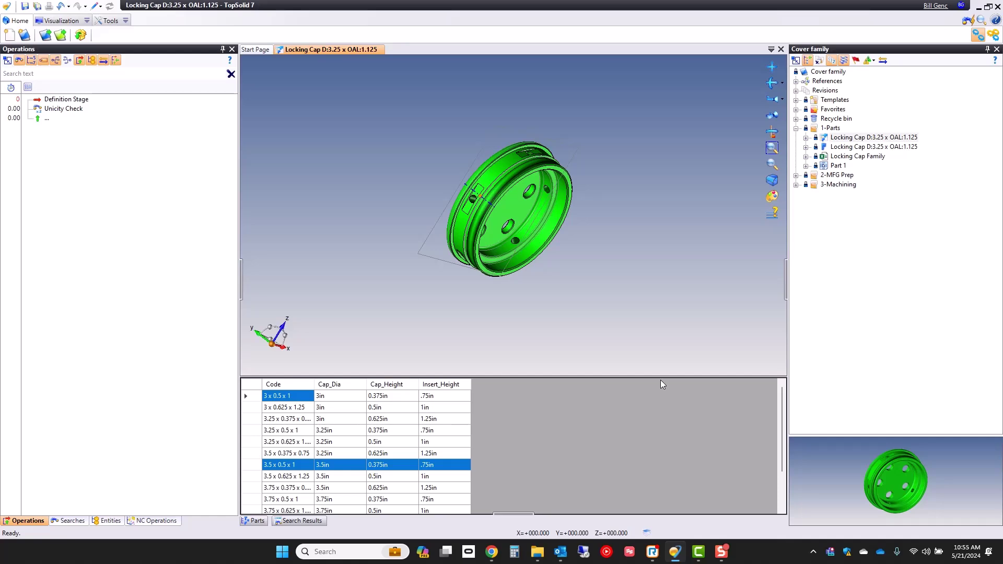
{"action": "left_click", "coordinate": [329, 50]}
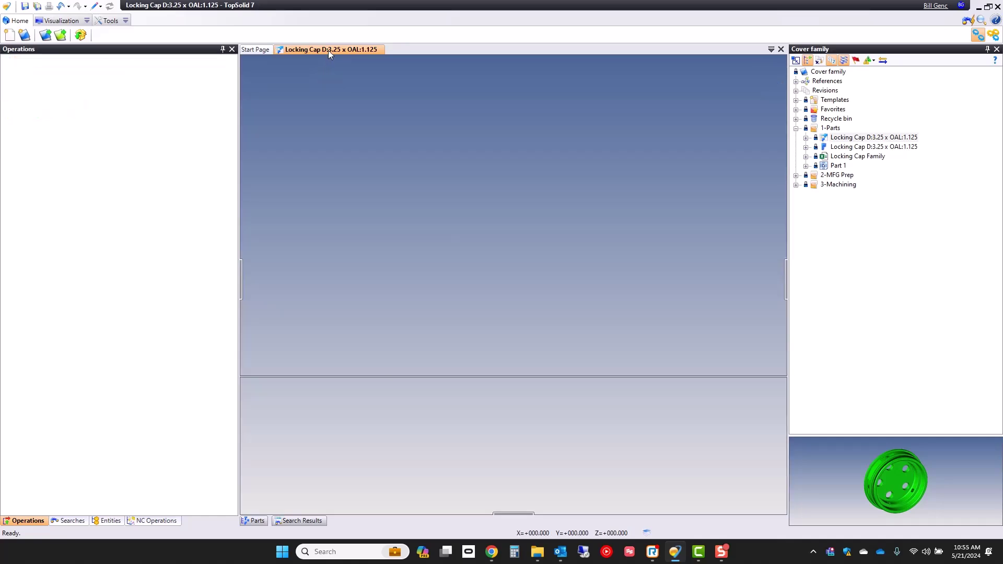
{"action": "left_click", "coordinate": [806, 137]}
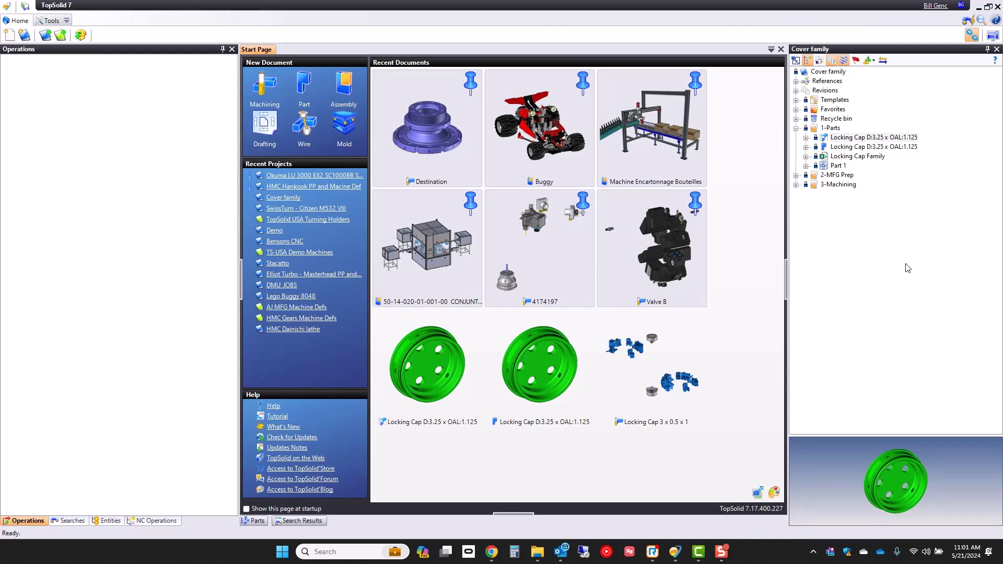
- Open the Locking Cap 3 x 0.5 x 1 assembly from the 1-Assemblies folder of 2-MFG Prep and view its stock and part
{"action": "left_click", "coordinate": [796, 175]}
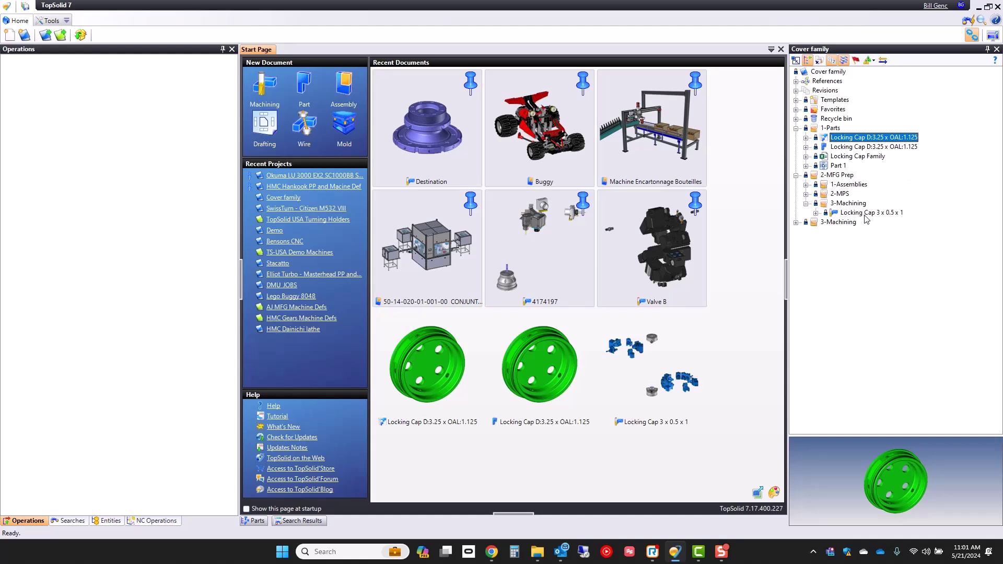
{"action": "left_click", "coordinate": [806, 185]}
{"action": "double_click", "coordinate": [881, 196]}
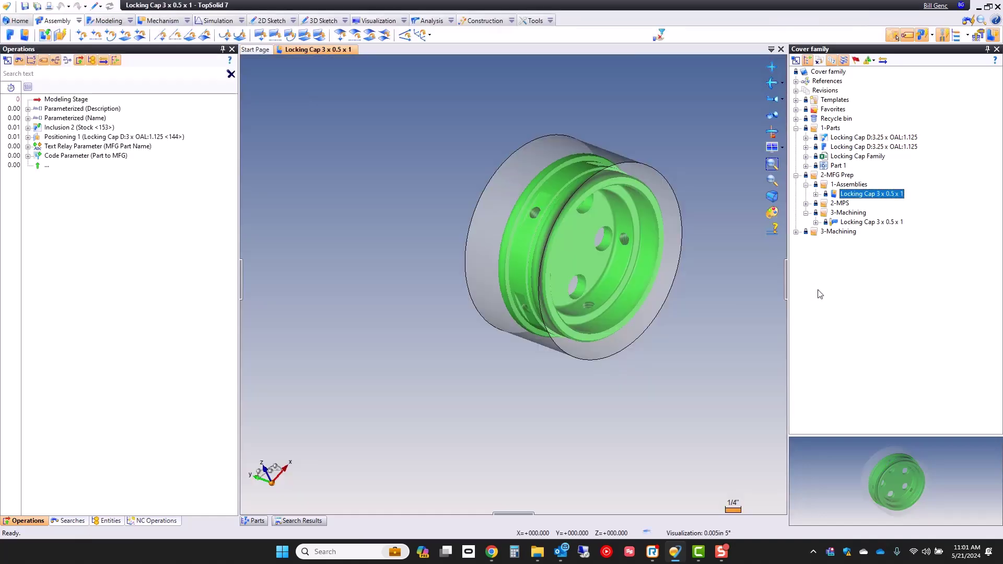
{"action": "middle_click_drag", "start_coordinate": [669, 345], "coordinate": [508, 403]}
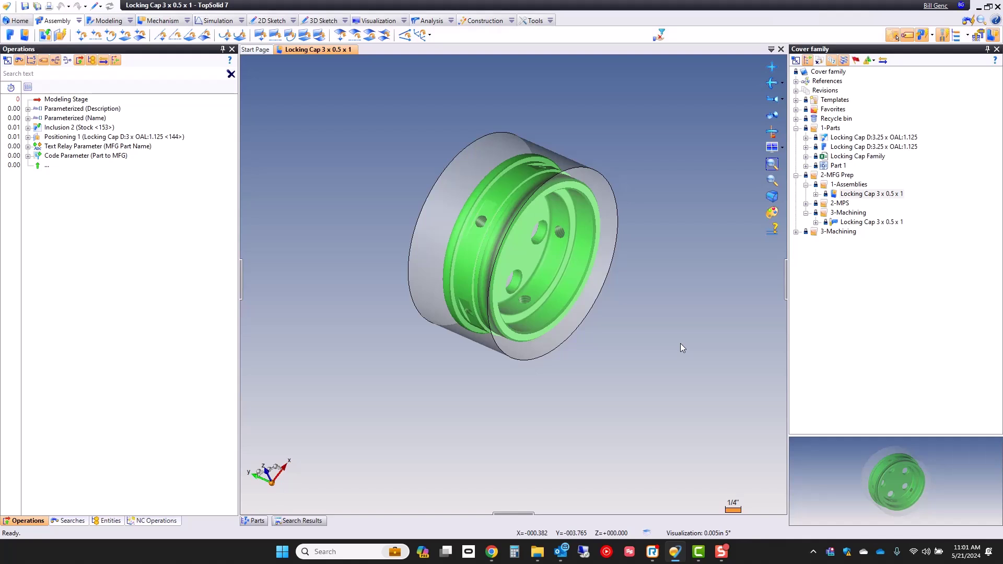
- Try the code 4 x 0.75 x 1.5 for the assembly's Part to MFG parameter and close the document without saving
{"action": "left_click", "coordinate": [94, 522]}
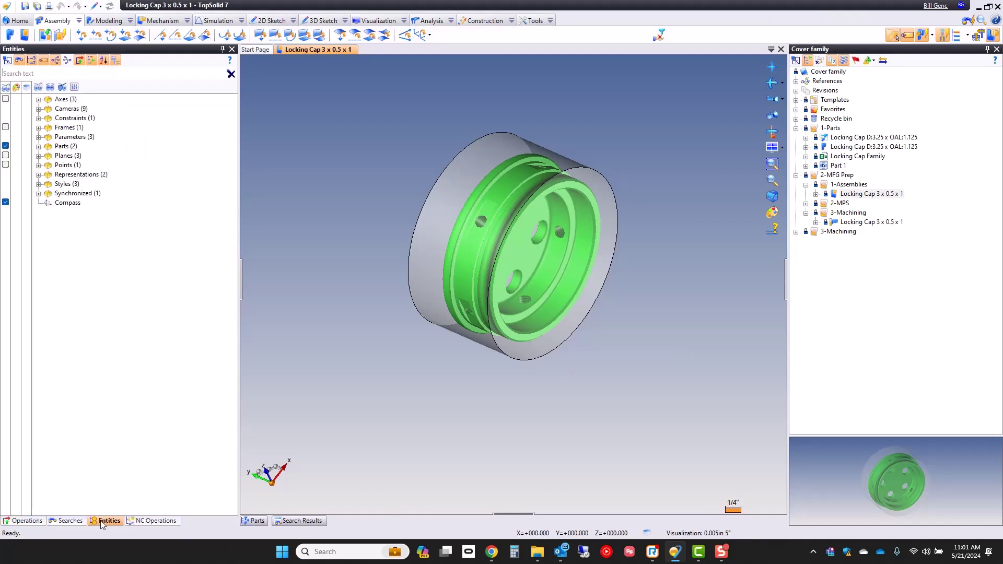
{"action": "left_click", "coordinate": [38, 137]}
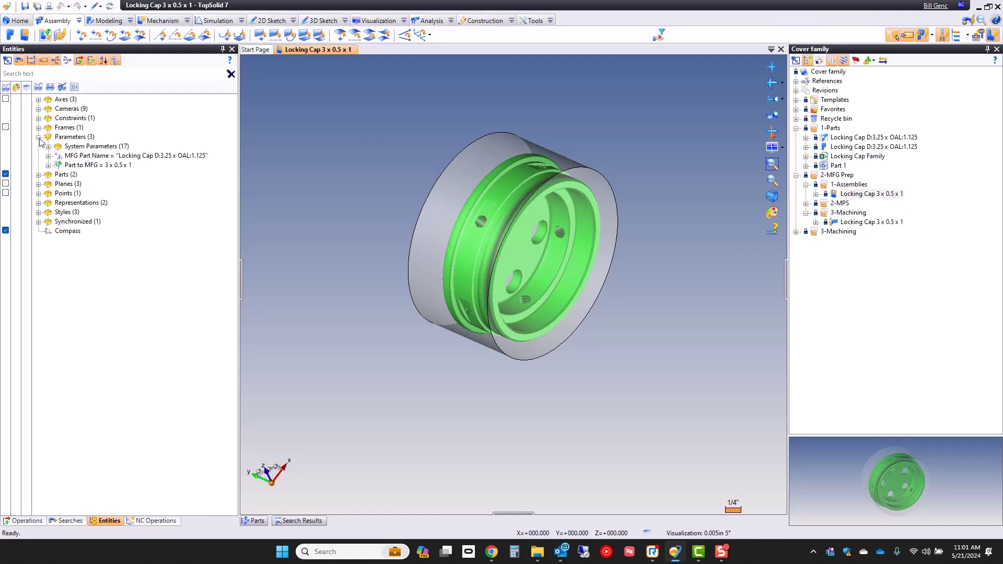
{"action": "left_click", "coordinate": [99, 166]}
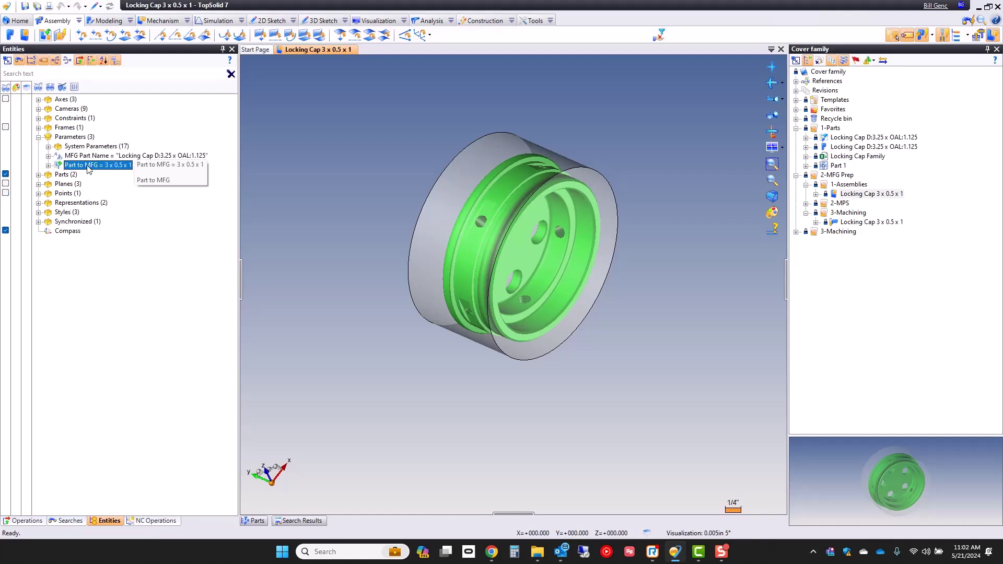
{"action": "double_click", "coordinate": [91, 166]}
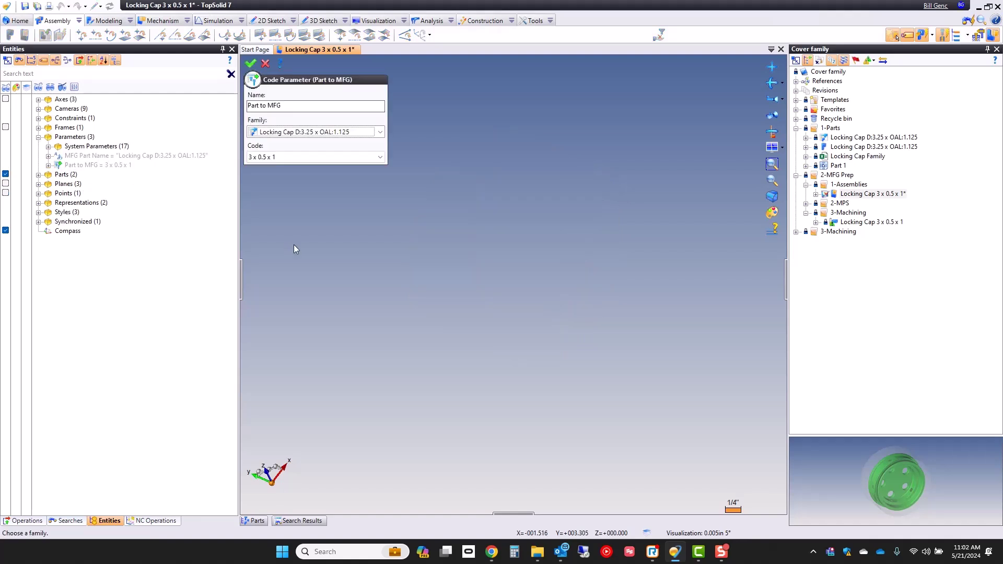
{"action": "left_click", "coordinate": [325, 157]}
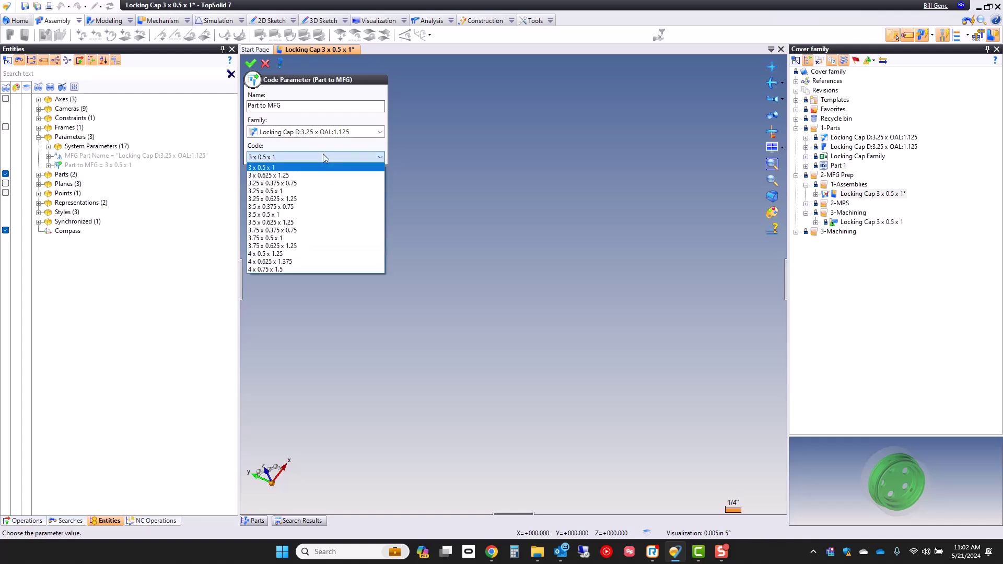
{"action": "left_click", "coordinate": [300, 269]}
{"action": "left_click", "coordinate": [252, 63]}
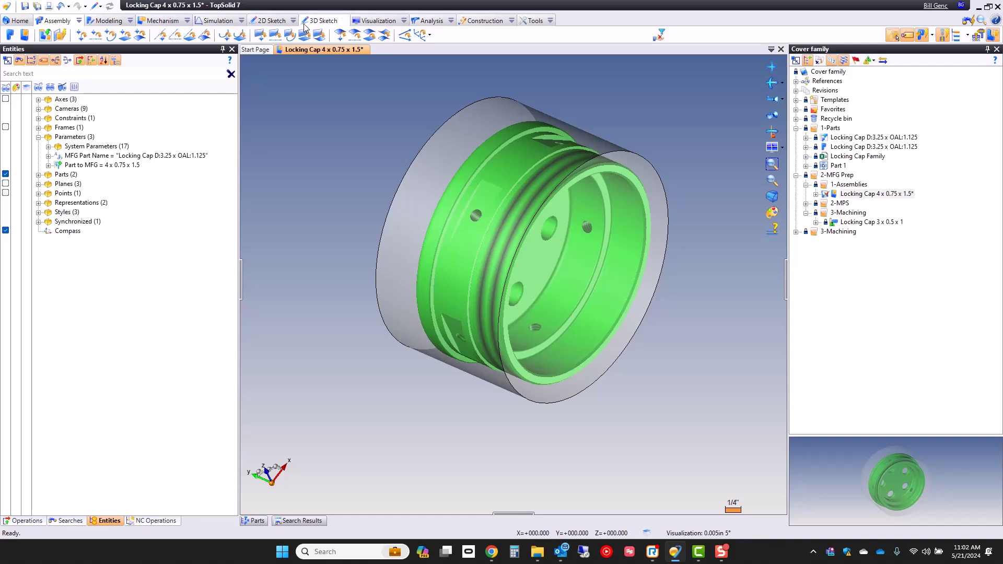
{"action": "middle_click", "coordinate": [334, 51]}
{"action": "left_click", "coordinate": [505, 298]}
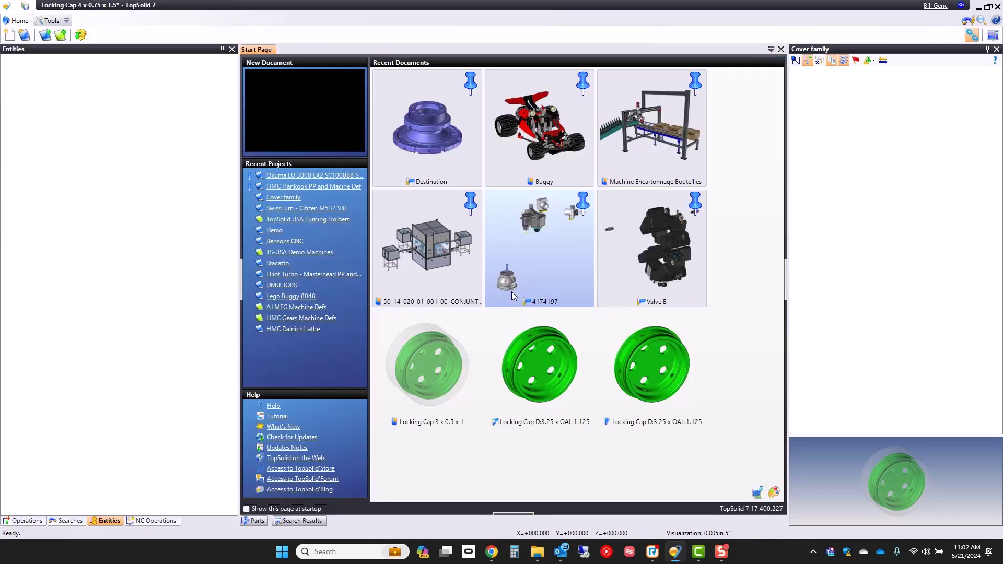
- View the Locking Cap 3 x 0.5 x 1 documents in the 2-MPS and 3-Machining subfolders of 2-MFG Prep, and close both
{"action": "left_click", "coordinate": [807, 203]}
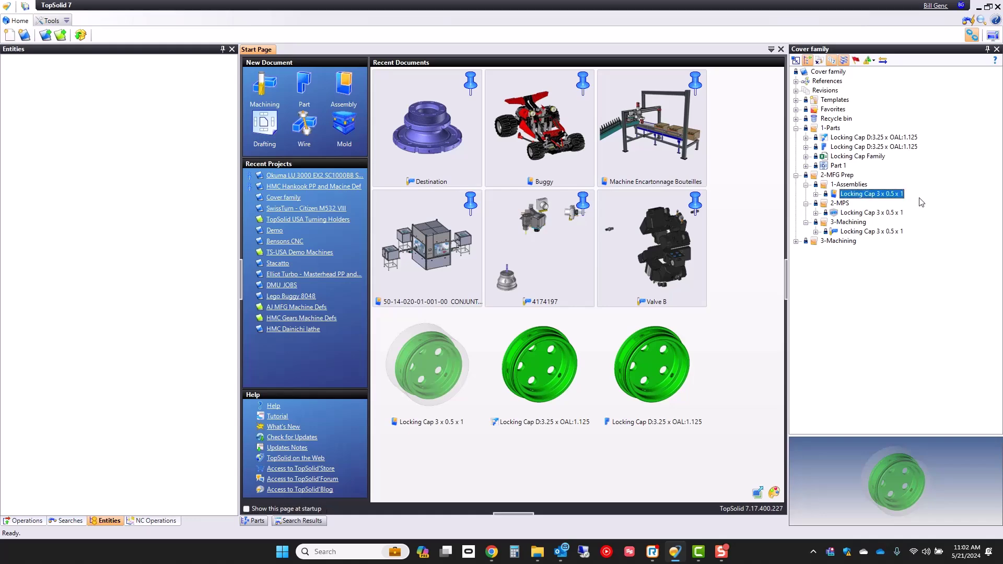
{"action": "double_click", "coordinate": [860, 212]}
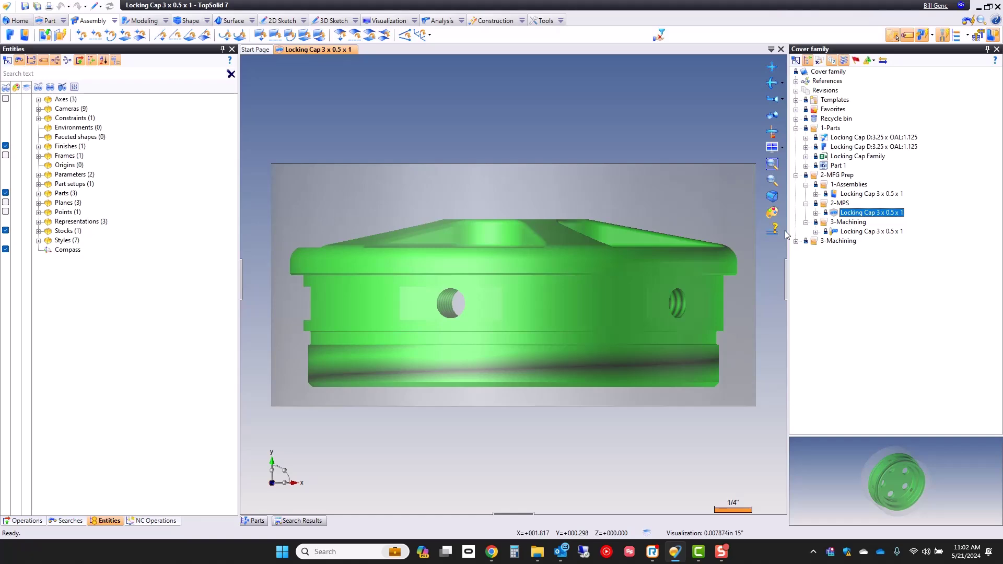
{"action": "left_click", "coordinate": [878, 232]}
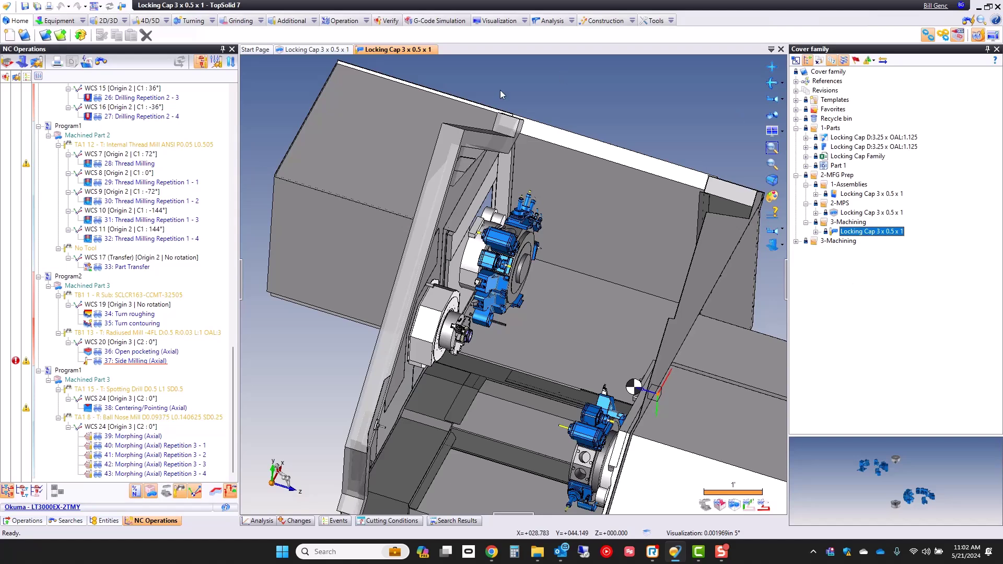
{"action": "middle_click", "coordinate": [366, 50]}
{"action": "middle_click", "coordinate": [328, 49]}
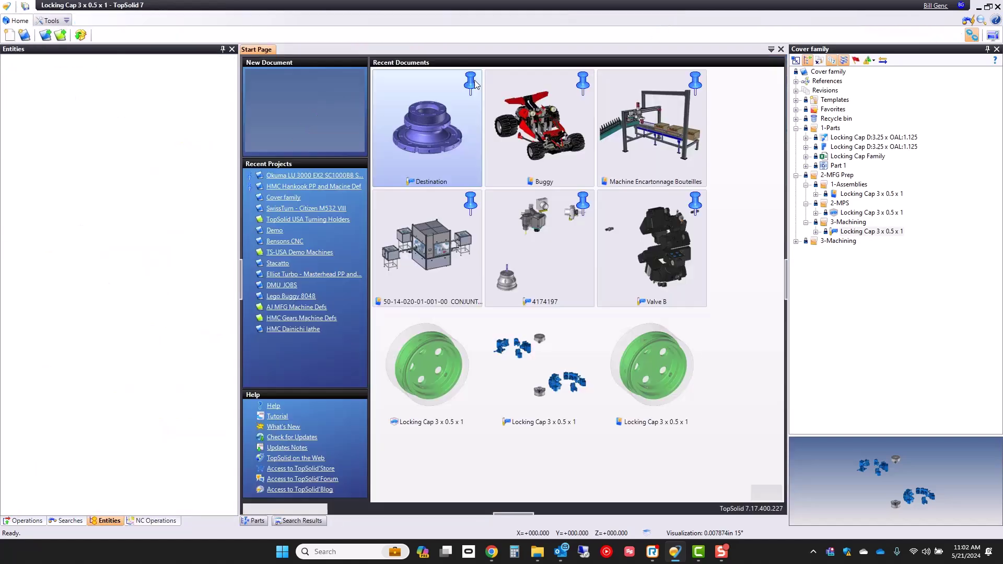
- Collapse the 2-MFG Prep folder and look through the cap size folders inside the project's main 3-Machining folder
{"action": "left_click", "coordinate": [796, 176]}
{"action": "left_click", "coordinate": [796, 185]}
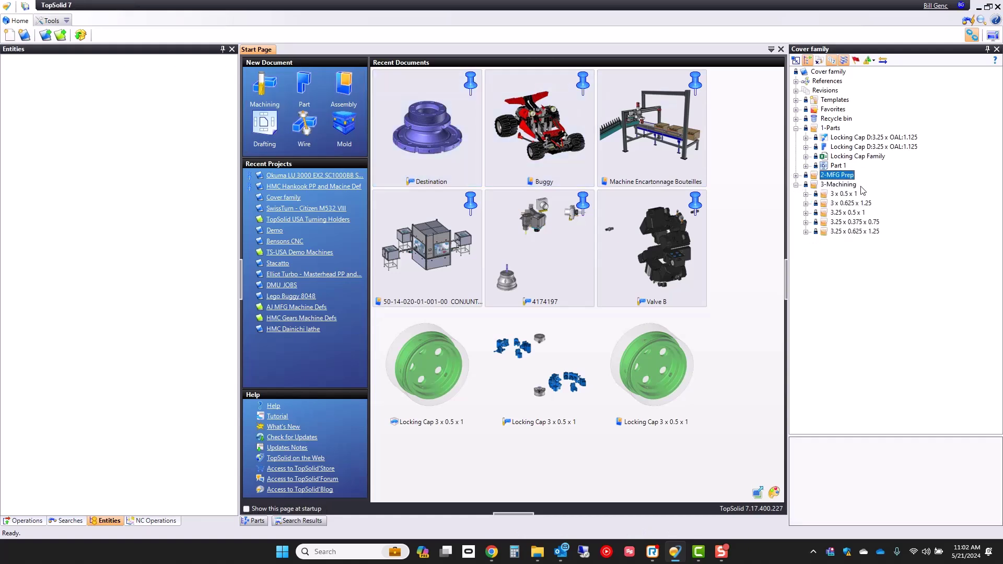
{"action": "left_click", "coordinate": [843, 195]}
{"action": "left_click", "coordinate": [845, 203]}
{"action": "left_click", "coordinate": [843, 213]}
{"action": "left_click", "coordinate": [841, 222]}
{"action": "left_click", "coordinate": [835, 231]}
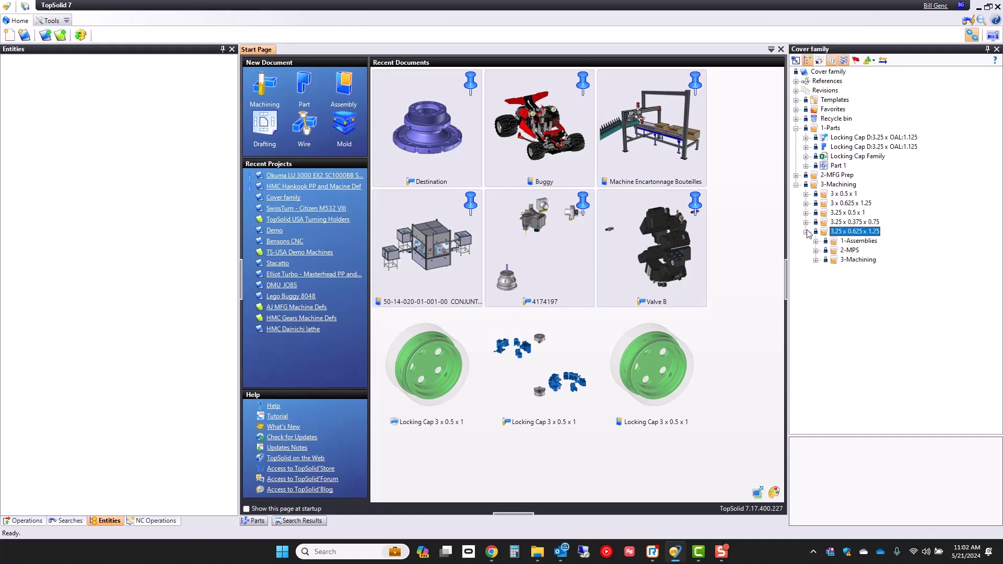
- Inspect the machining documents inside the 3.25 x 0.625 x 1.25 and 3.25 x 0.375 x 0.75 folders and collapse both folders
{"action": "left_click", "coordinate": [807, 232]}
{"action": "left_click", "coordinate": [816, 259]}
{"action": "left_click", "coordinate": [807, 222]}
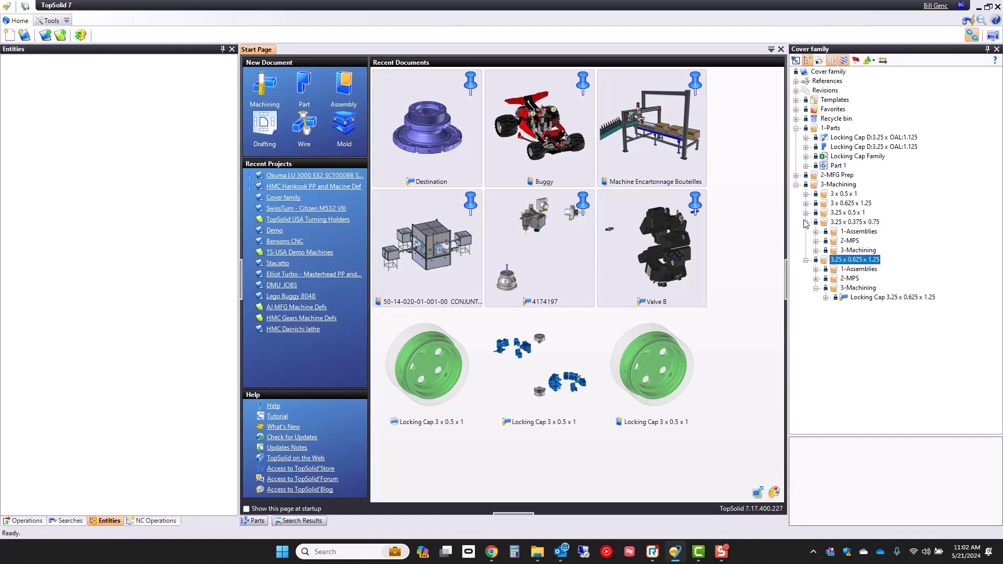
{"action": "left_click", "coordinate": [816, 251]}
{"action": "left_click", "coordinate": [852, 260]}
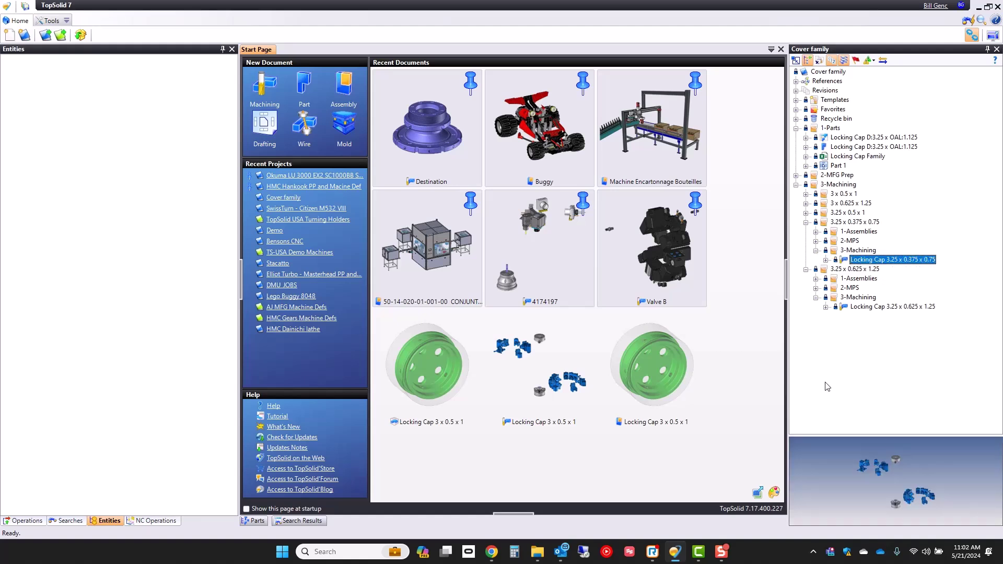
{"action": "left_click", "coordinate": [806, 222]}
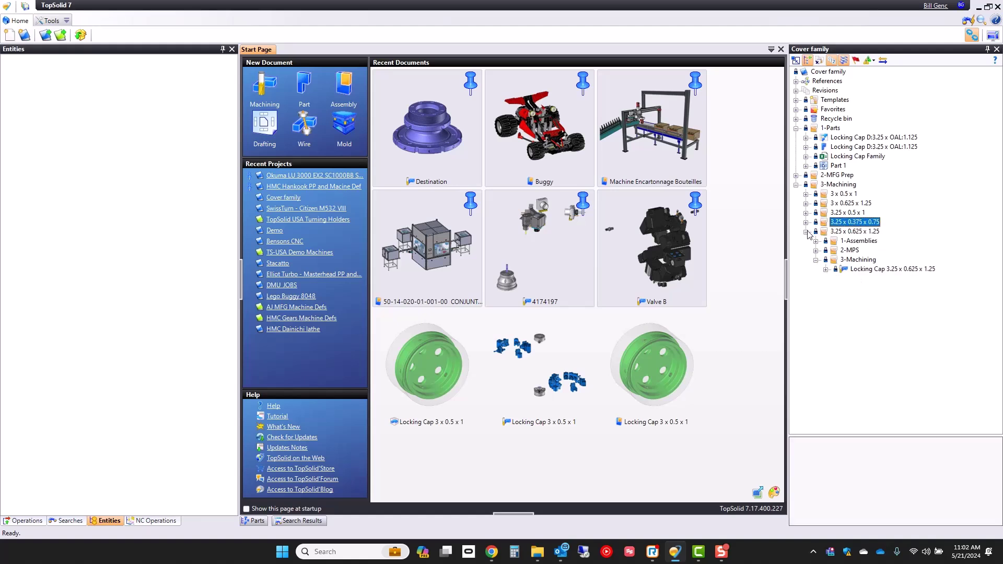
{"action": "left_click", "coordinate": [806, 231]}
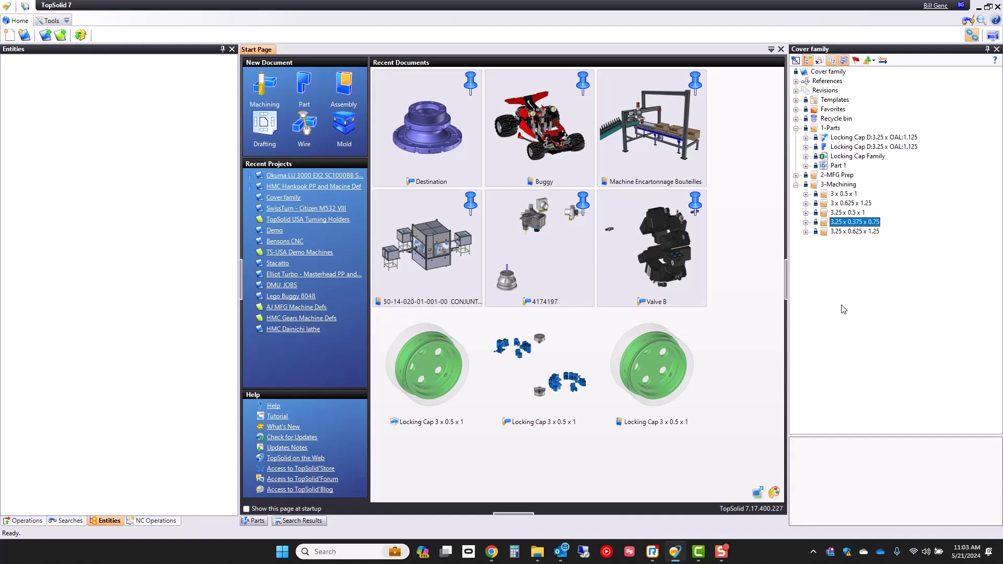
- Duplicate the 3.25 x 0.625 x 1.25 folder within 3-Machining and open the copy's Locking Cap assembly
{"action": "left_click", "coordinate": [844, 232]}
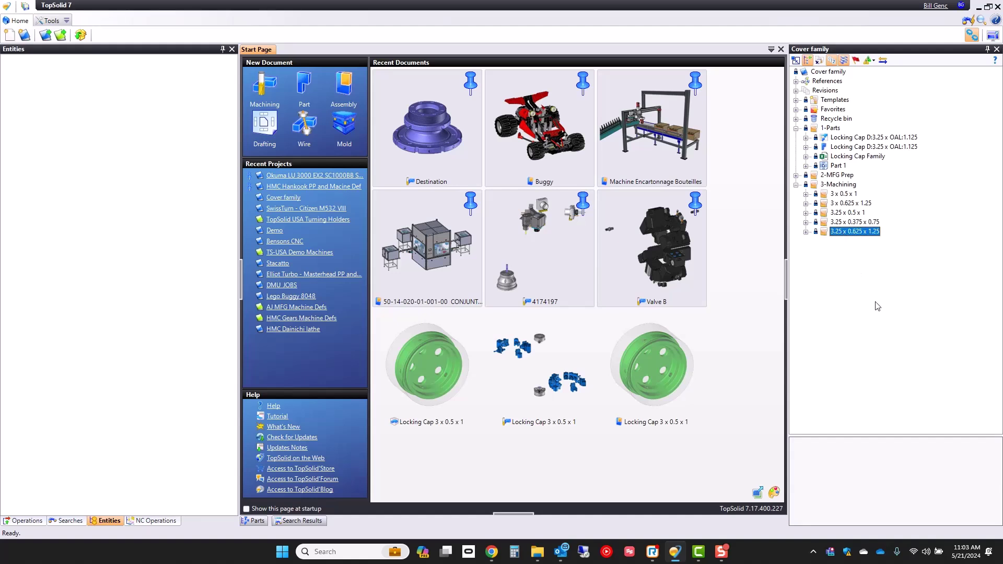
{"action": "left_click", "coordinate": [838, 184]}
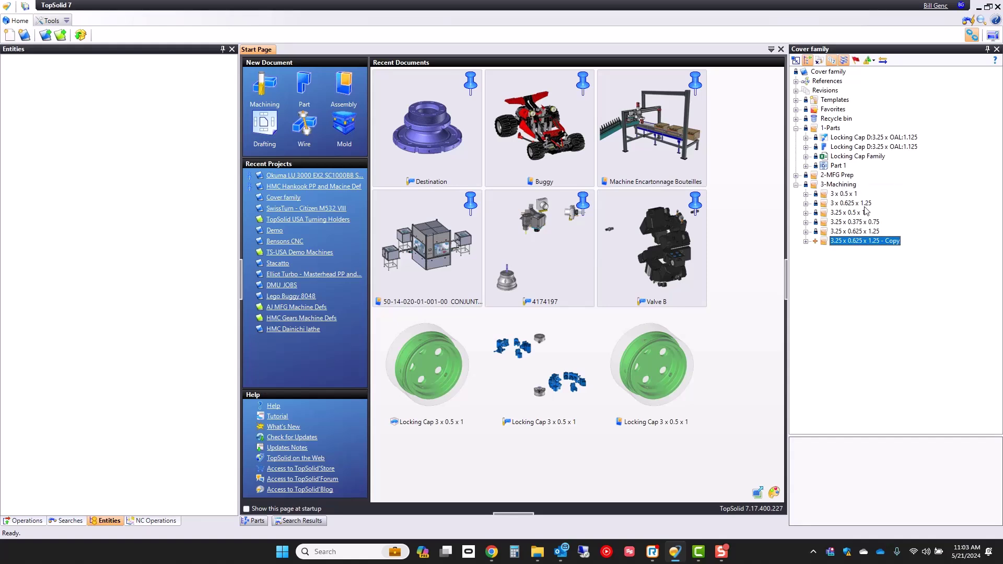
{"action": "left_click", "coordinate": [806, 242]}
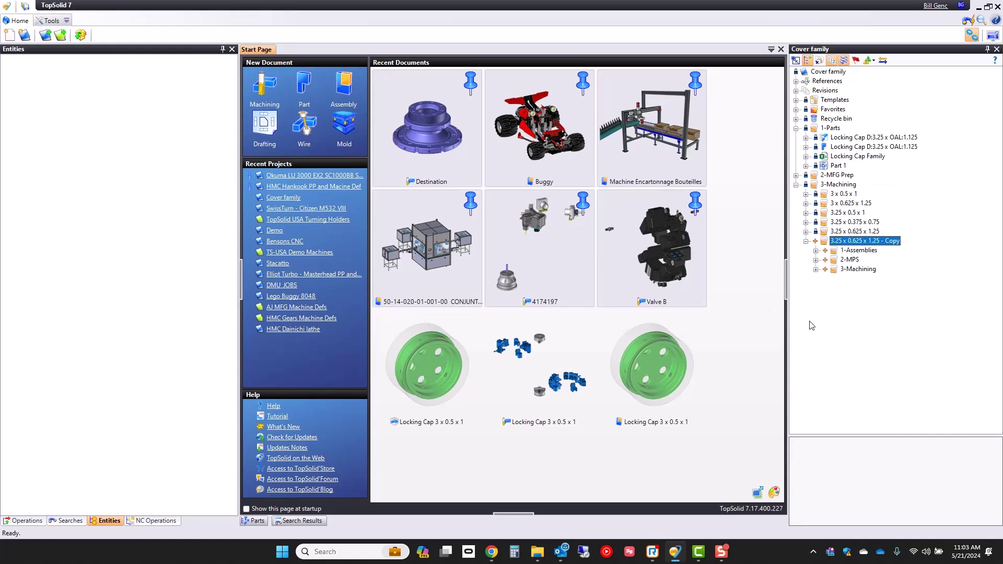
{"action": "left_click", "coordinate": [816, 250]}
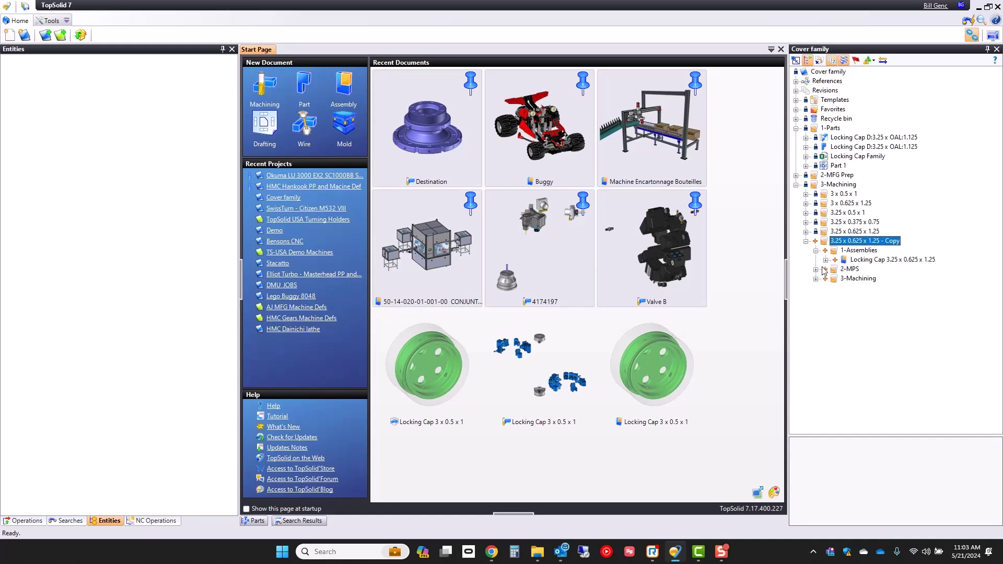
{"action": "double_click", "coordinate": [874, 260]}
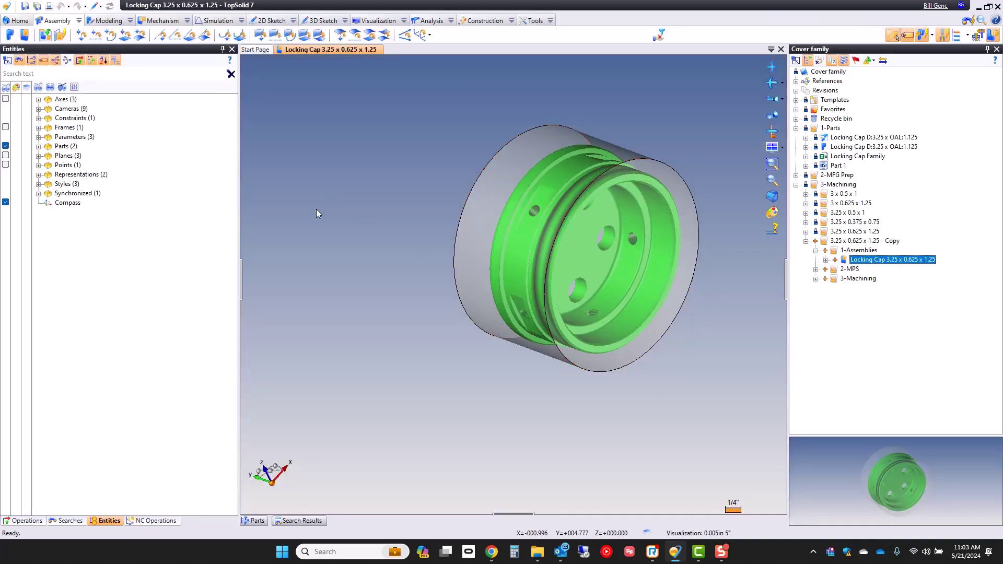
- Set the copied assembly's Part to MFG code parameter to 3.5 x 0.375 x 0.75
{"action": "double_click", "coordinate": [62, 137]}
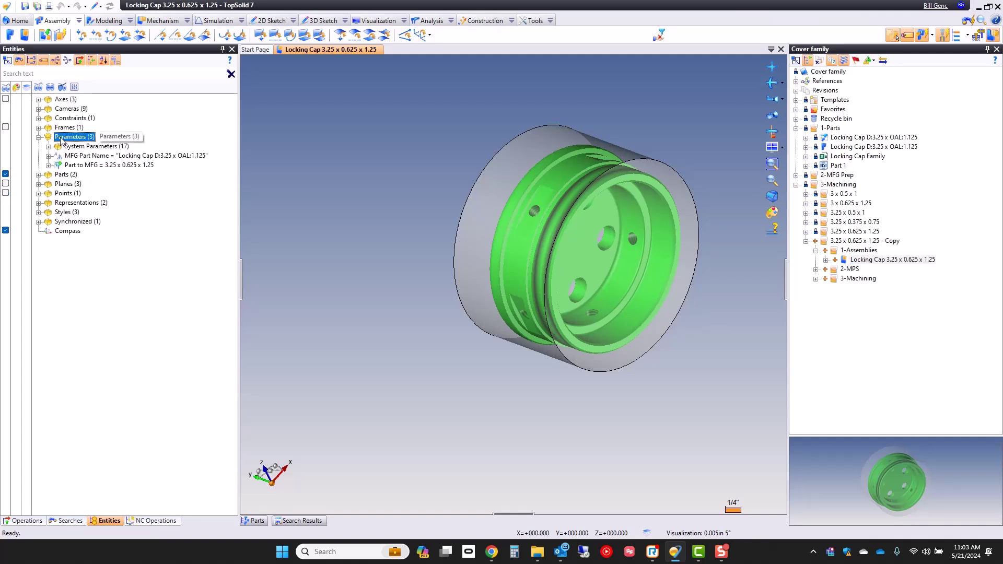
{"action": "double_click", "coordinate": [105, 165]}
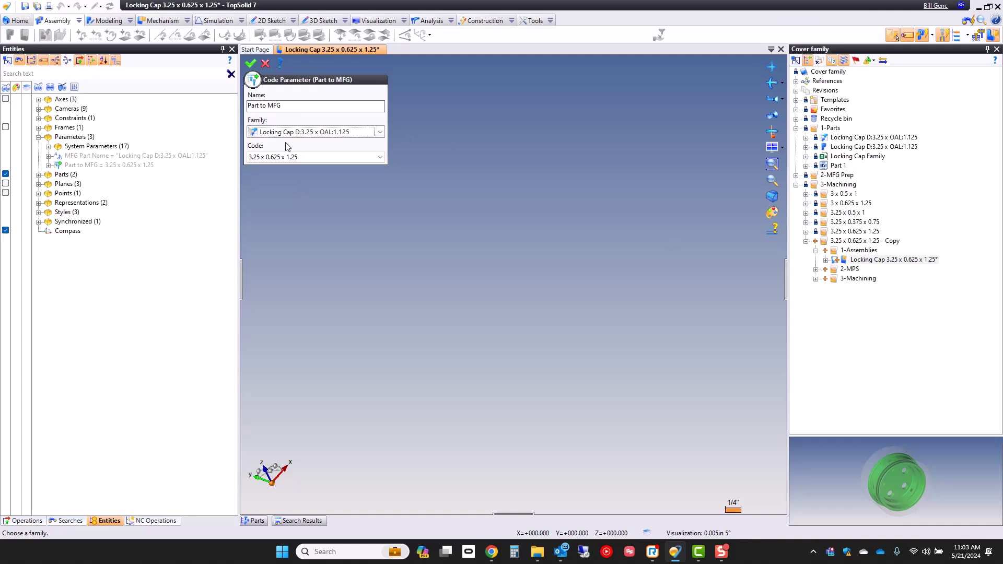
{"action": "left_click", "coordinate": [296, 158]}
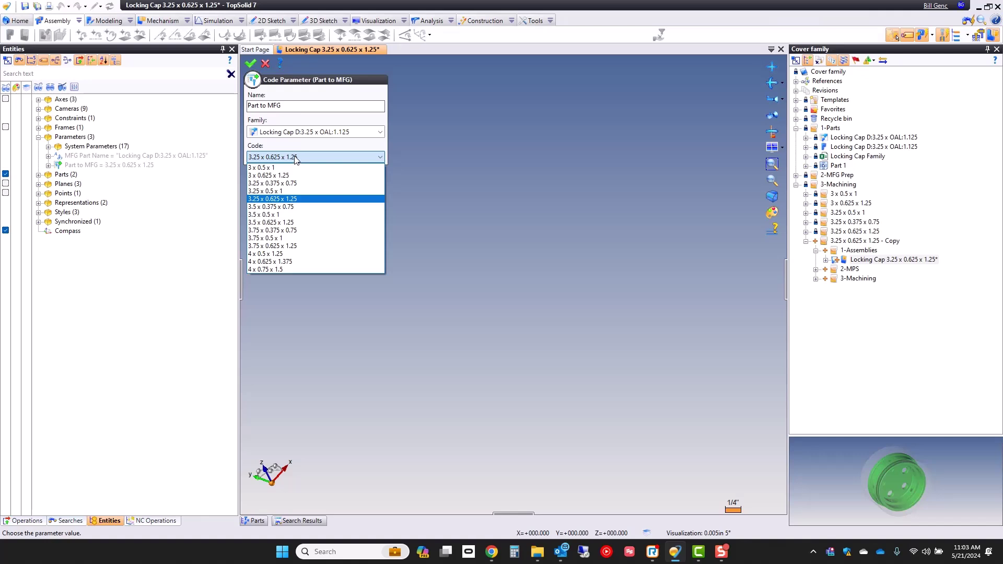
{"action": "left_click", "coordinate": [295, 209]}
{"action": "left_click", "coordinate": [251, 65]}
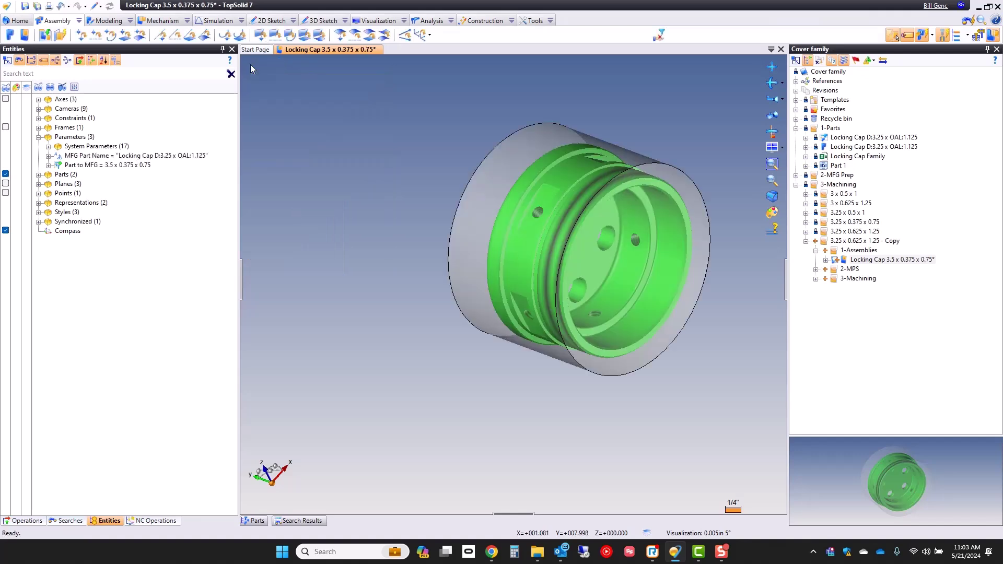
- Rename the copied folder to 3.5 x 0.375 x 0.75 and save the assembly
{"action": "left_click", "coordinate": [872, 242]}
{"action": "left_click", "coordinate": [872, 243]}
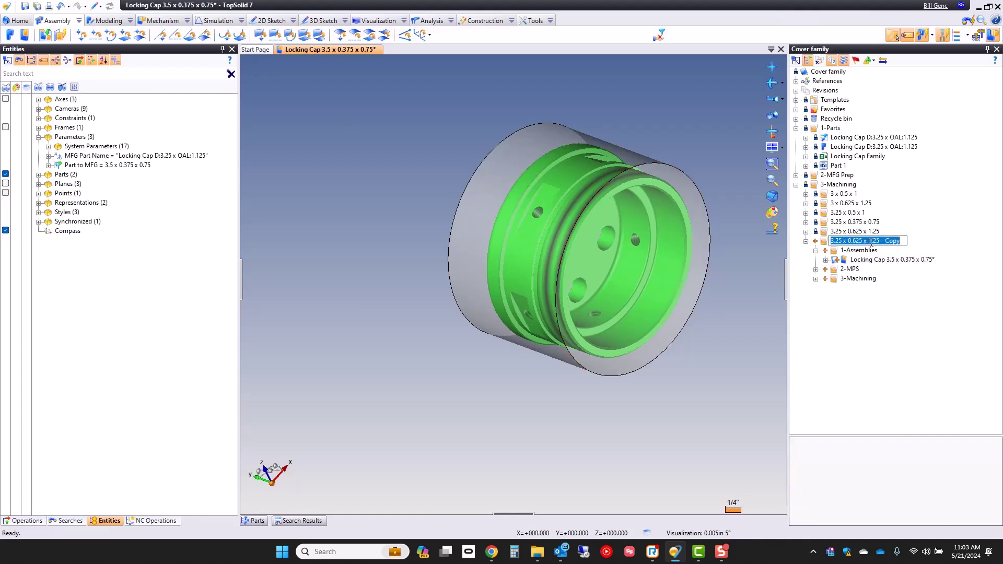
{"action": "left_click", "coordinate": [838, 243]}
{"action": "key", "text": "BackSpace"}
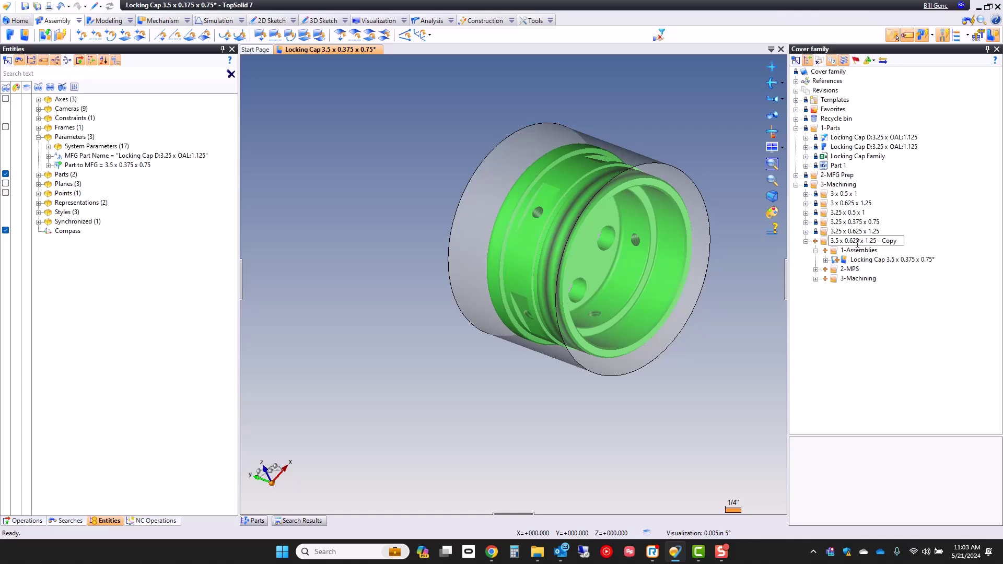
{"action": "left_click_drag", "start_coordinate": [860, 243], "coordinate": [851, 243]}
{"action": "type", "text": "375"}
{"action": "left_click_drag", "start_coordinate": [901, 242], "coordinate": [867, 243]}
{"action": "type", "text": "0.75"}
{"action": "key", "text": "Return"}
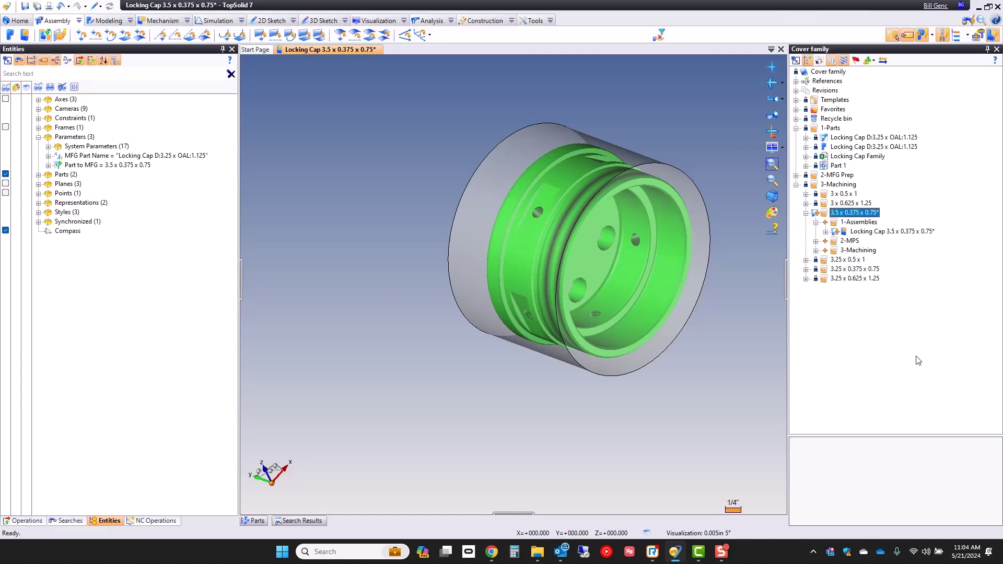
{"action": "key", "text": "ctrl+s"}
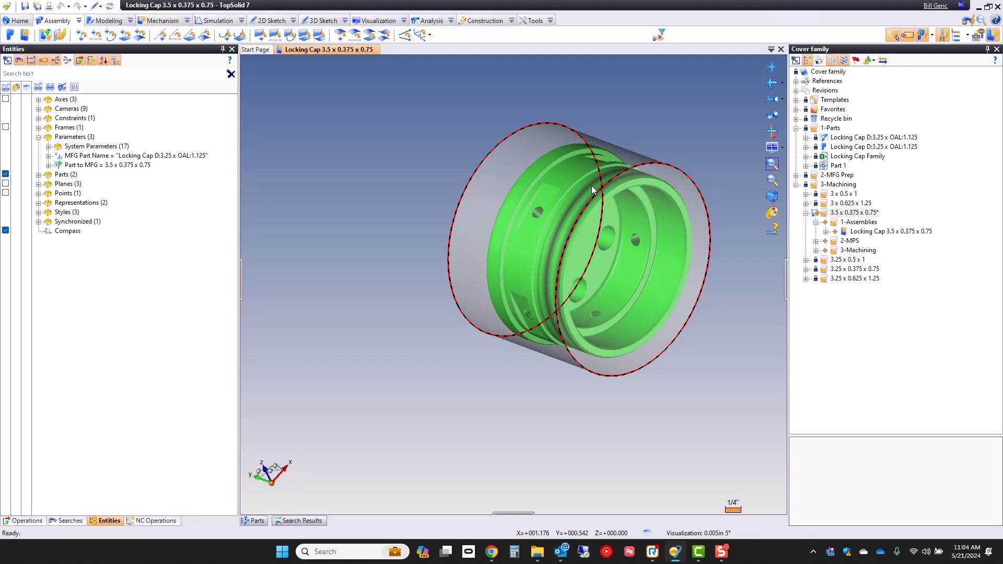
- Open the MPS and machining documents of the 3.5 x 0.375 x 0.75 folder and recompute the outdated machining operations
{"action": "left_click", "coordinate": [817, 241]}
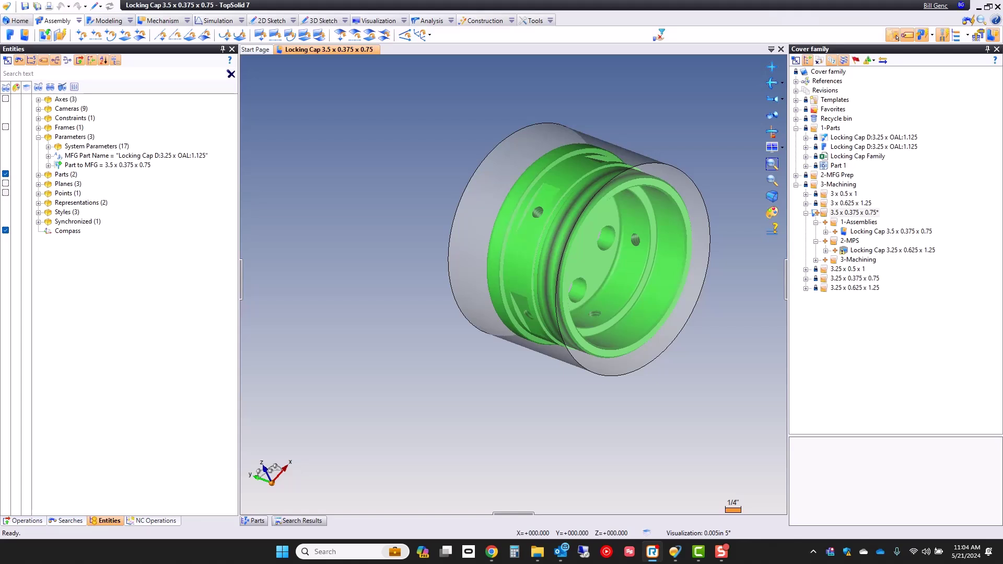
{"action": "double_click", "coordinate": [860, 250]}
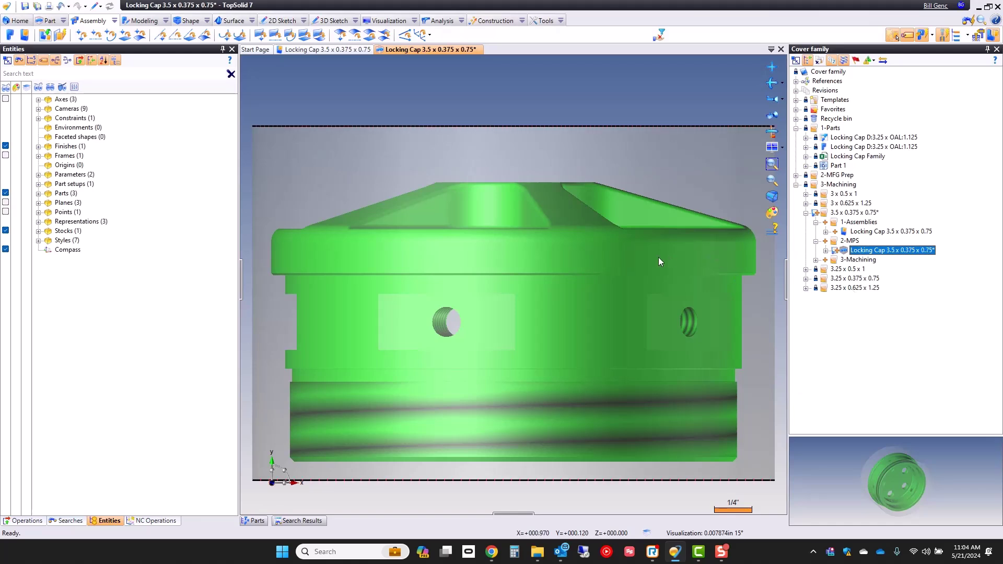
{"action": "left_click", "coordinate": [815, 260]}
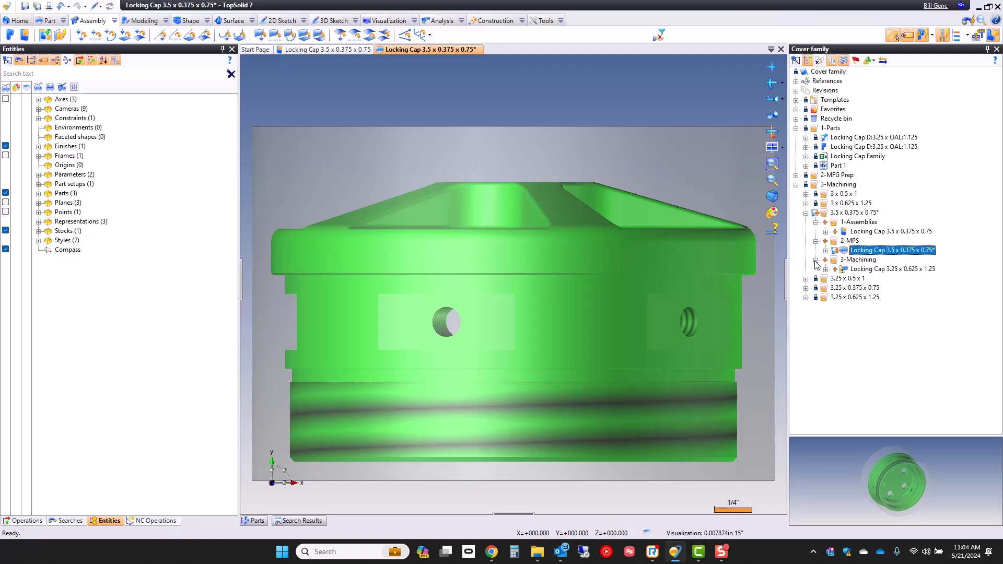
{"action": "double_click", "coordinate": [883, 269]}
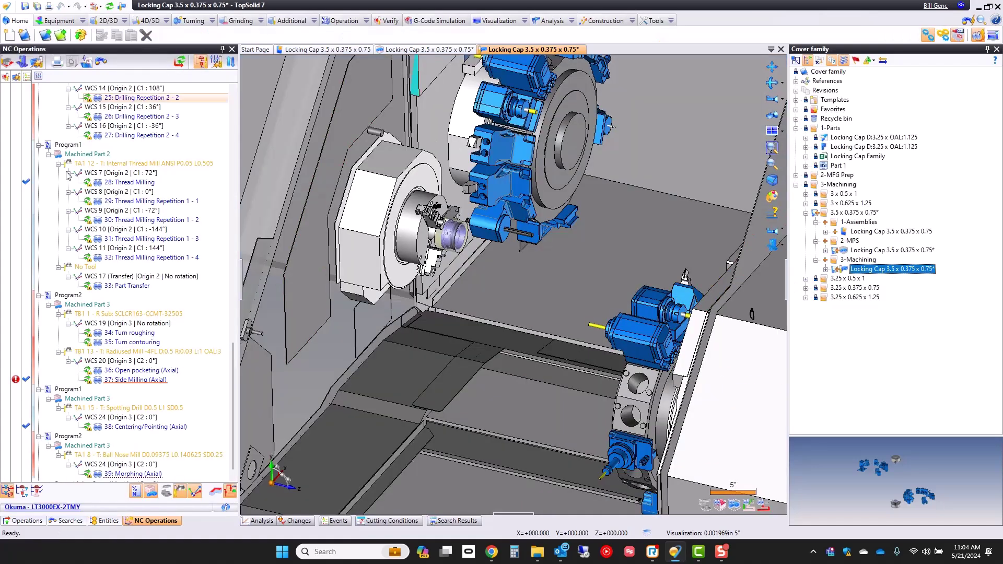
{"action": "left_click", "coordinate": [110, 6]}
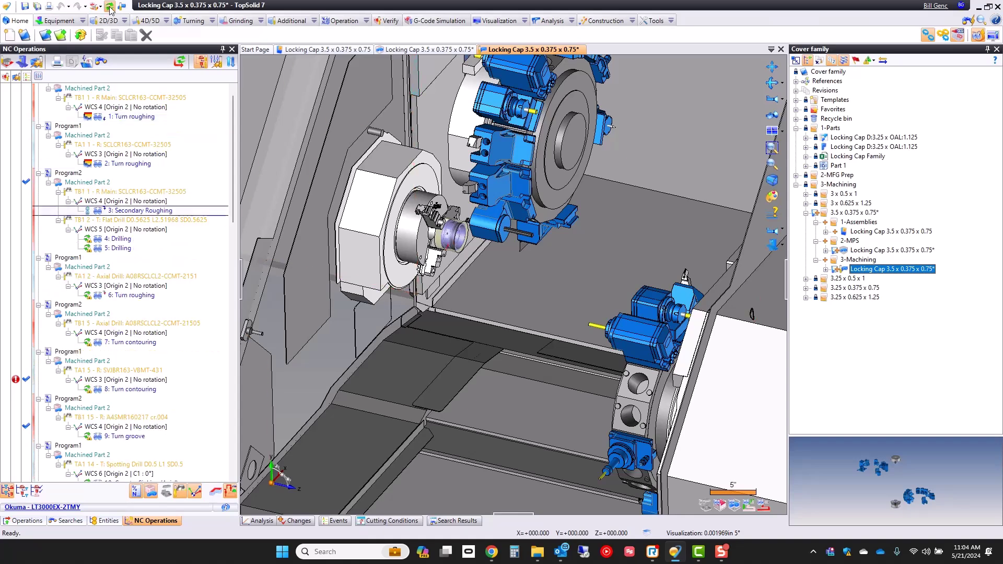